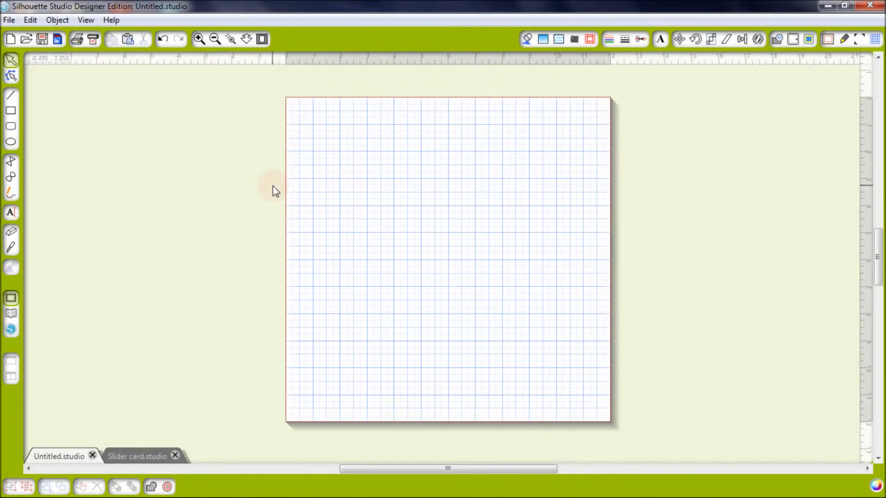
Draw three rectangles on the page: one about 3.8 by 3.6 in at the upper left, one beside it, and a wider one below.
{"action": "left_click", "coordinate": [15, 112]}
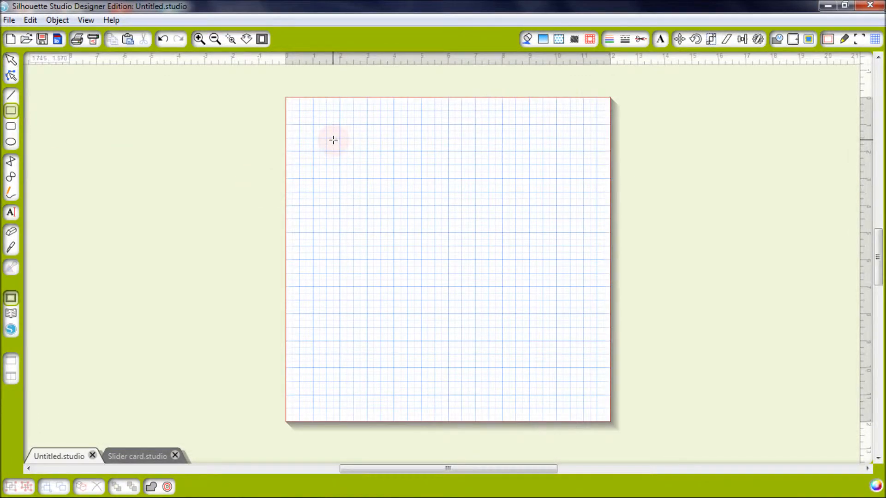
{"action": "left_click_drag", "start_coordinate": [309, 129], "coordinate": [413, 226]}
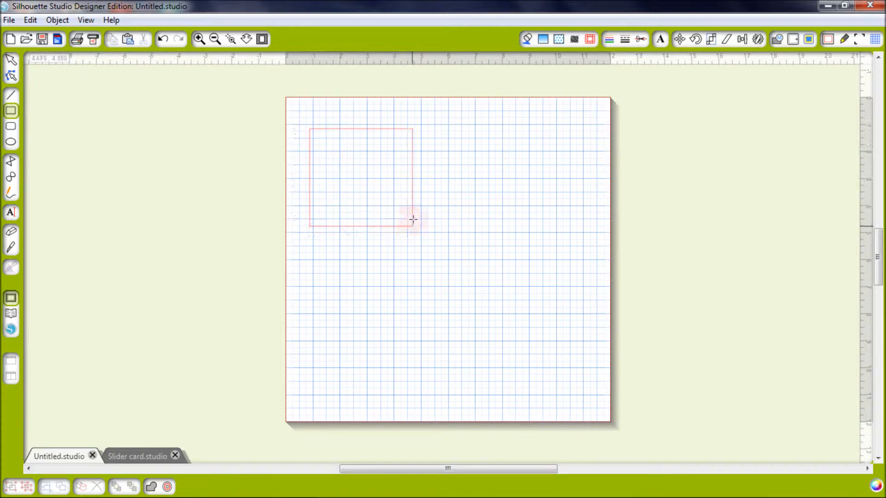
{"action": "key", "text": "Caps_Lock"}
{"action": "left_click_drag", "start_coordinate": [468, 133], "coordinate": [560, 215]}
{"action": "key", "text": "Caps_Lock"}
{"action": "left_click_drag", "start_coordinate": [326, 264], "coordinate": [458, 346]}
{"action": "key", "text": "Caps_Lock"}
{"action": "key", "text": "Caps_Lock"}
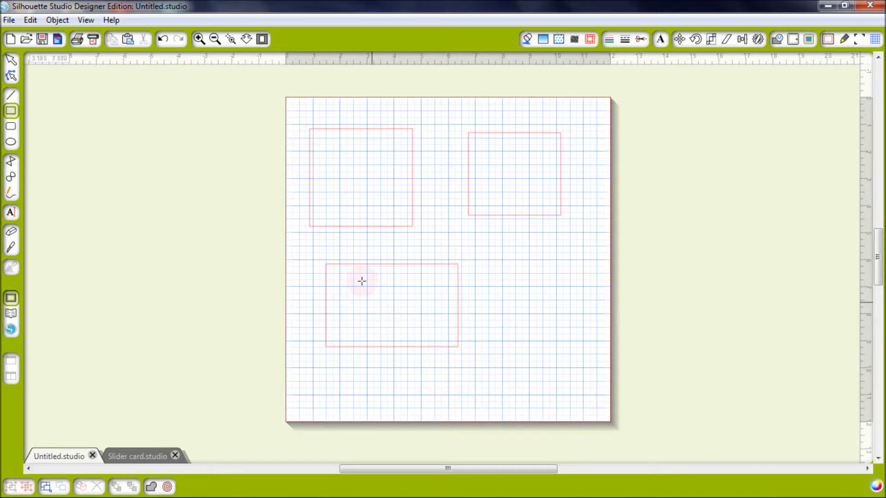
Scale the upper-left rectangle to 6 in wide and 4.5 in high.
{"action": "left_click", "coordinate": [11, 61]}
{"action": "left_click", "coordinate": [350, 130]}
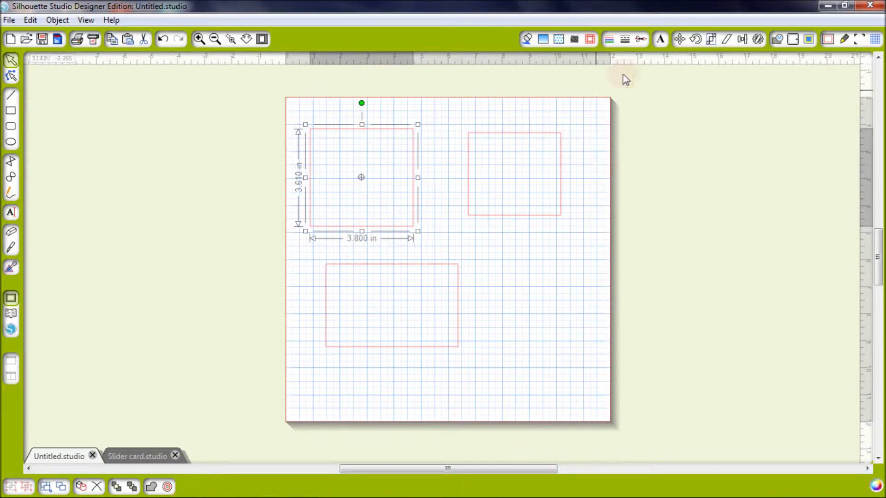
{"action": "left_click", "coordinate": [711, 40]}
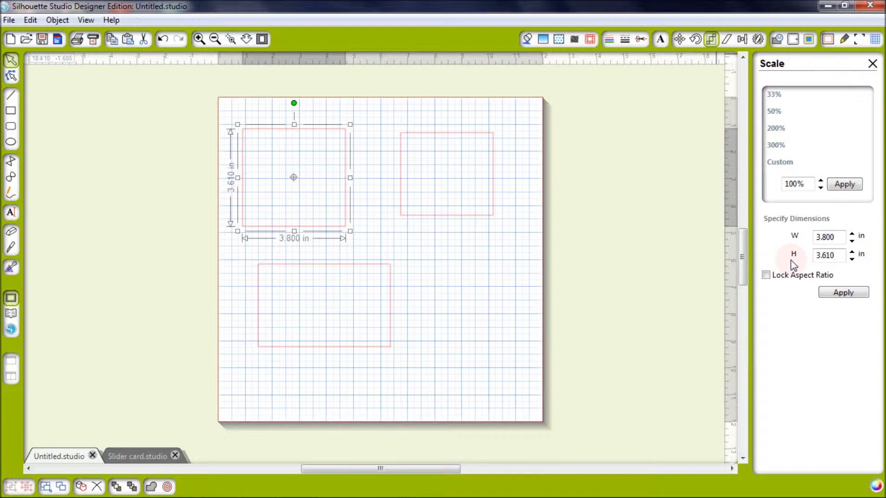
{"action": "left_click", "coordinate": [834, 255]}
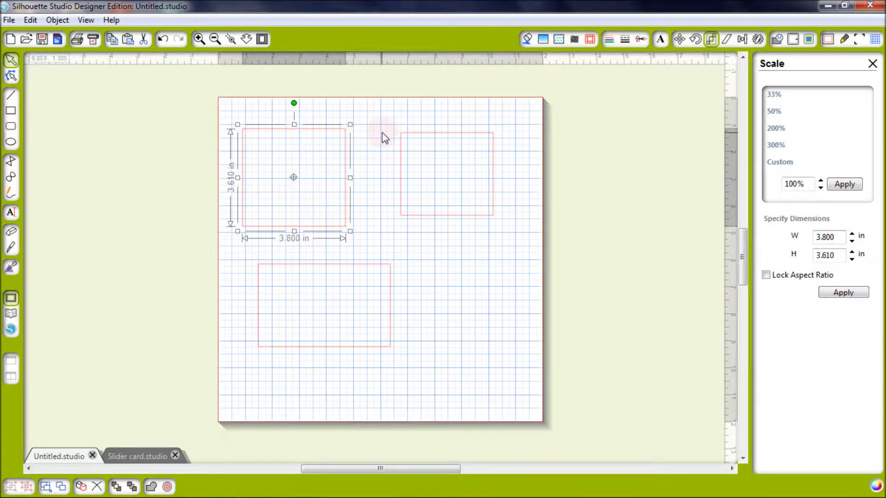
{"action": "left_click_drag", "start_coordinate": [834, 237], "coordinate": [785, 247]}
{"action": "type", "text": "6"}
{"action": "left_click_drag", "start_coordinate": [843, 256], "coordinate": [782, 255]}
{"action": "type", "text": "4.5"}
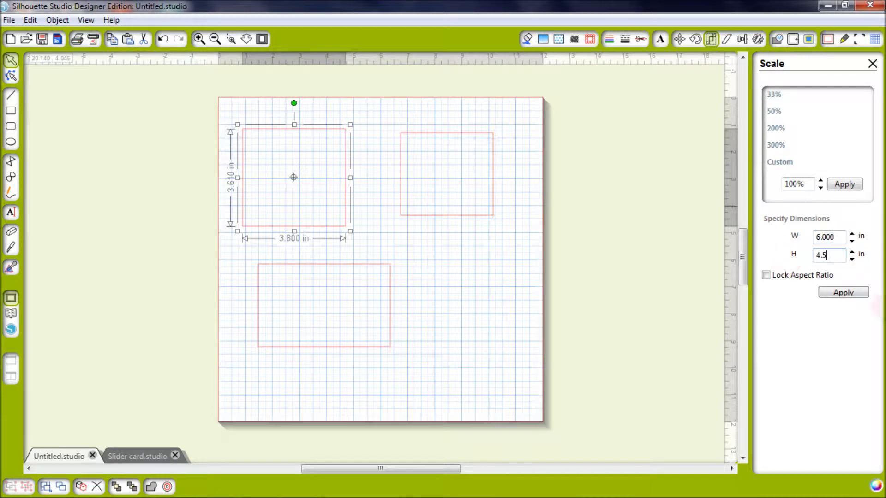
{"action": "left_click", "coordinate": [853, 297]}
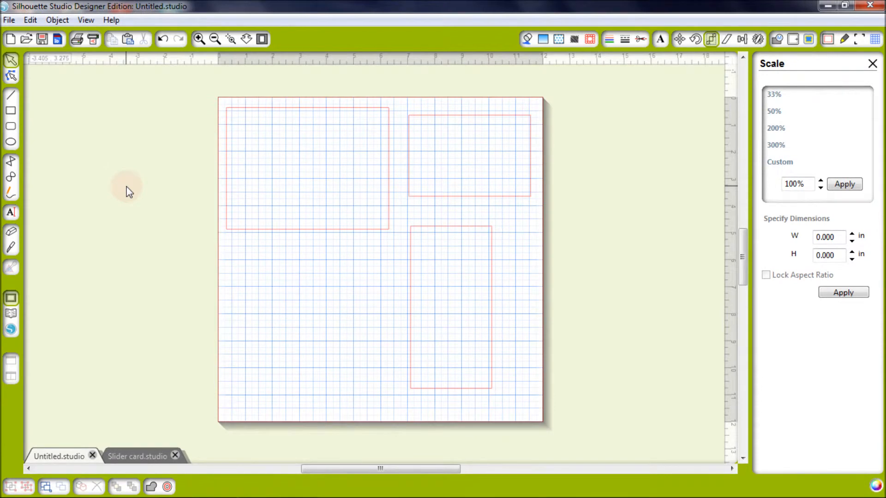
Draw two separate straight vertical lines beside the page, about 5.4 in and 5.2 in long.
{"action": "left_click", "coordinate": [11, 95]}
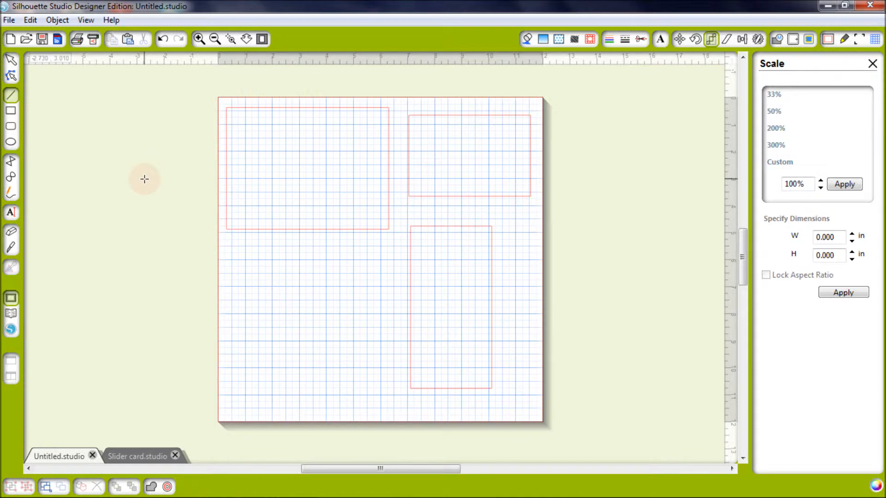
{"action": "mouse_move", "coordinate": [144, 179]}
{"action": "left_mouse_down"}
{"action": "mouse_move", "coordinate": [142, 273]}
{"action": "mouse_move", "coordinate": [128, 323]}
{"action": "left_mouse_up"}
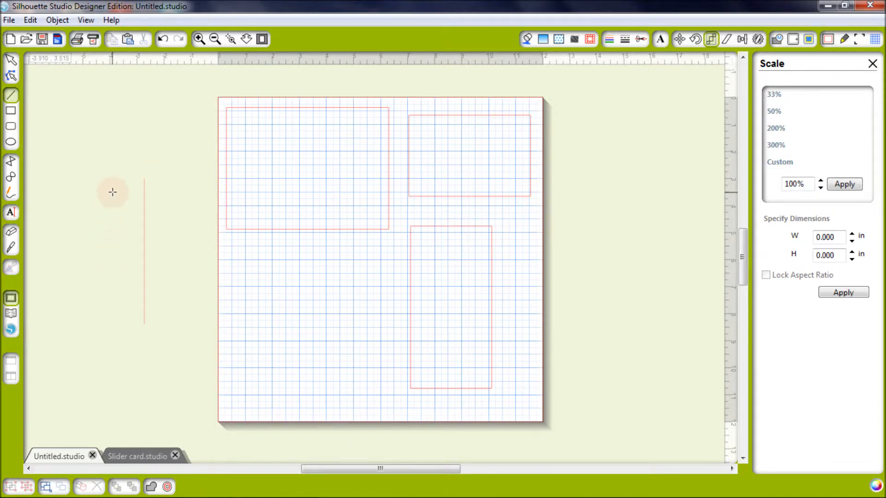
{"action": "mouse_move", "coordinate": [114, 192]}
{"action": "left_mouse_down"}
{"action": "mouse_move", "coordinate": [102, 277]}
{"action": "mouse_move", "coordinate": [111, 331]}
{"action": "left_mouse_up"}
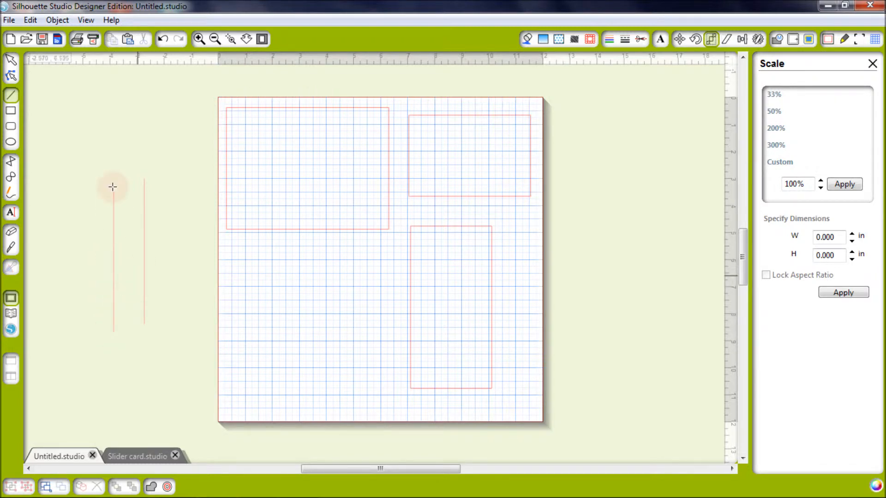
Set the height of the line farther from the page to 3 in.
{"action": "left_click", "coordinate": [10, 60]}
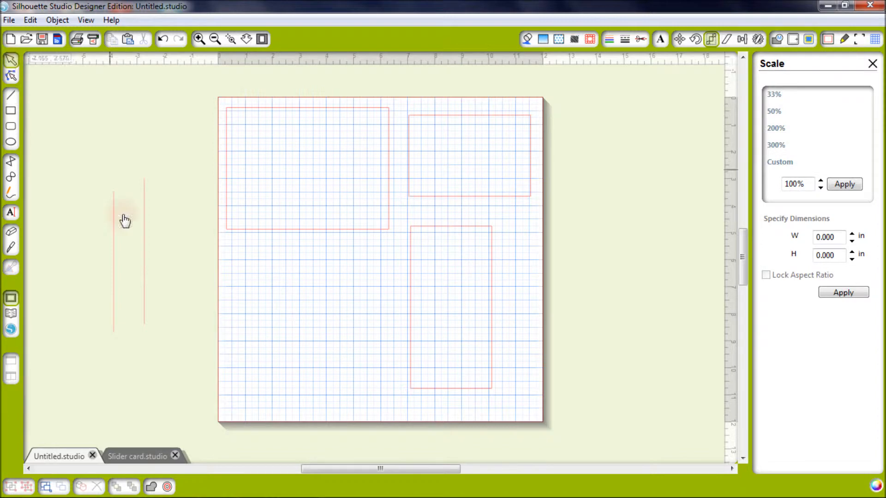
{"action": "left_click", "coordinate": [114, 243]}
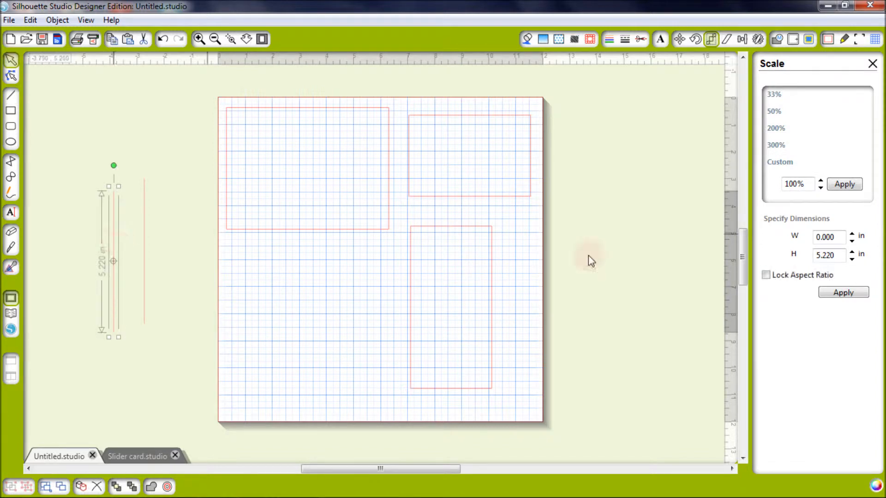
{"action": "double_click", "coordinate": [839, 254]}
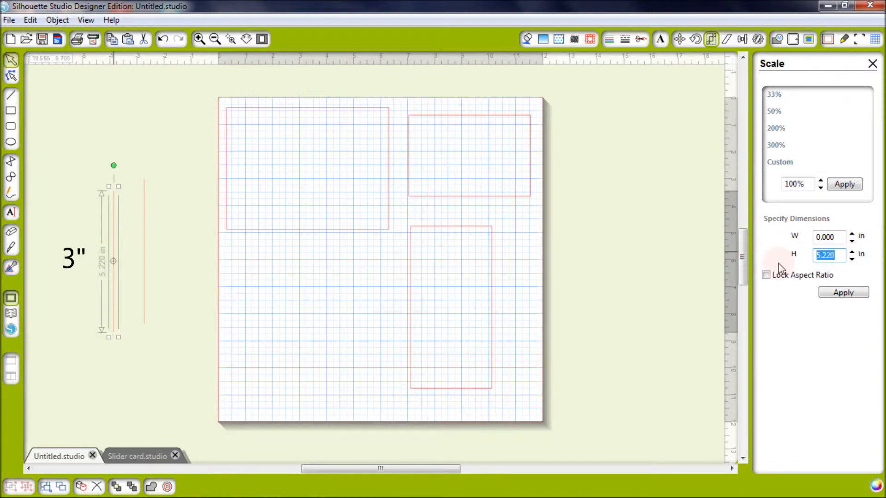
{"action": "type", "text": "3"}
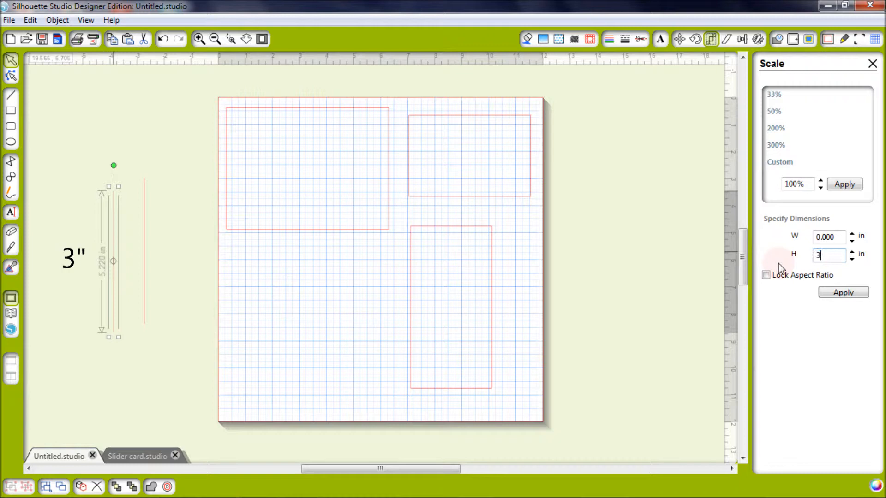
{"action": "left_click", "coordinate": [835, 290]}
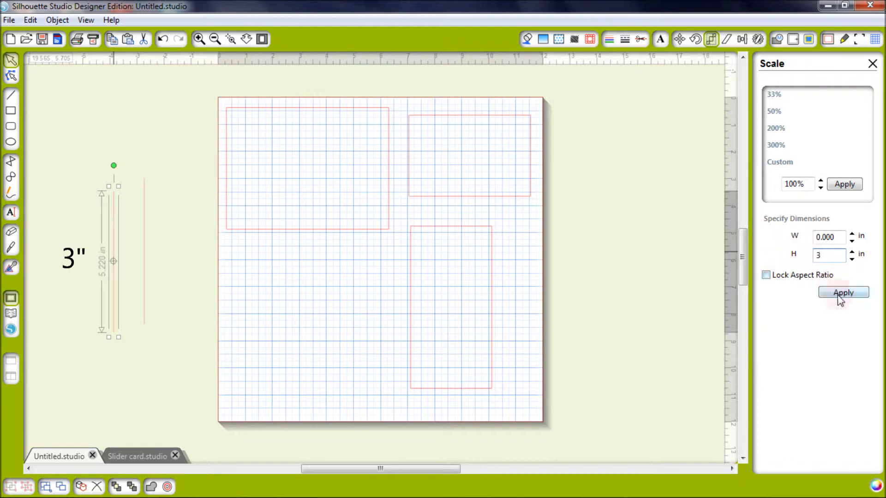
Set the height of the line nearer the page to 4.5 in.
{"action": "left_click", "coordinate": [144, 242]}
{"action": "double_click", "coordinate": [826, 254]}
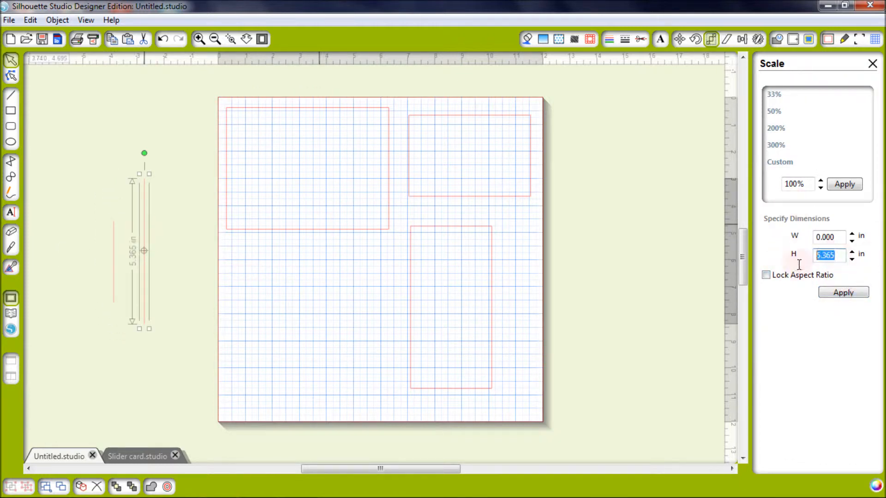
{"action": "type", "text": "4.5"}
{"action": "left_click", "coordinate": [838, 294]}
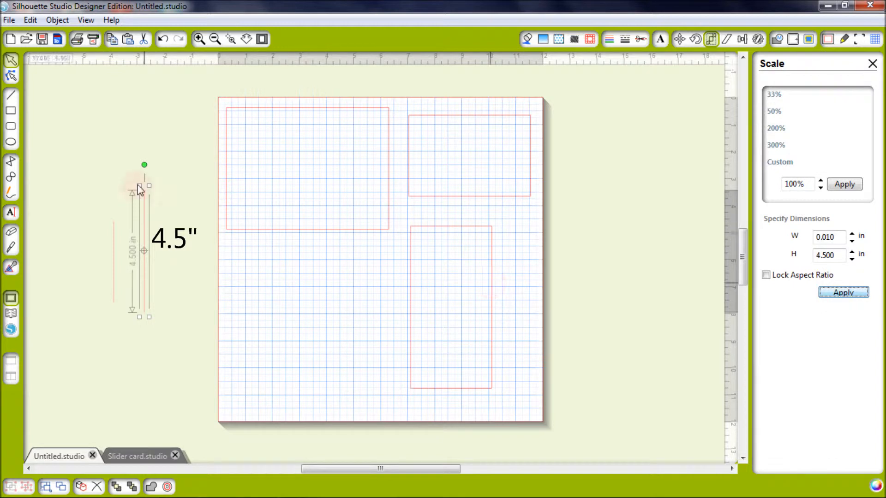
Paste two copies of the 3 in line beside it, and move the 4.5 in line up clear of them and duplicate it.
{"action": "left_click", "coordinate": [114, 248]}
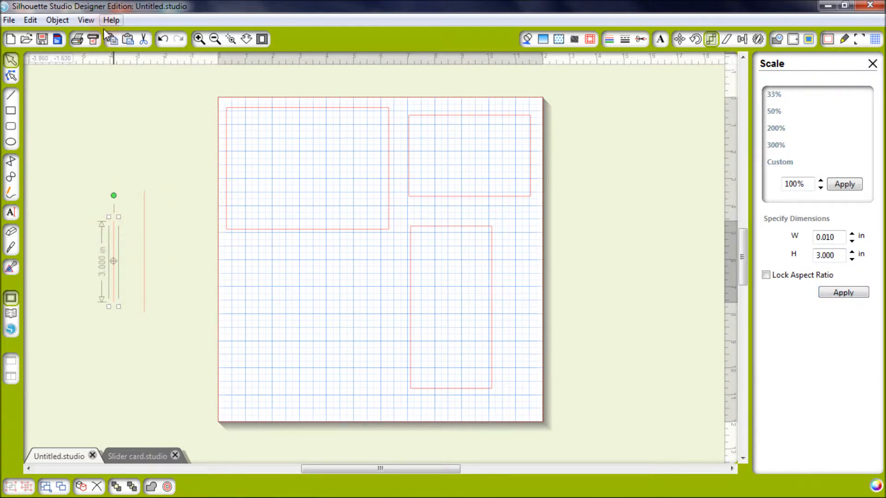
{"action": "left_click", "coordinate": [126, 40]}
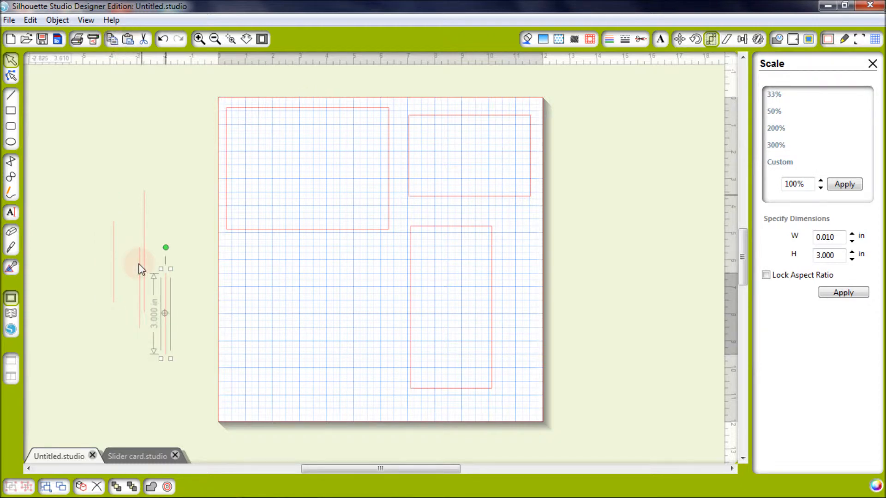
{"action": "left_click_drag", "start_coordinate": [148, 227], "coordinate": [167, 144]}
{"action": "left_click", "coordinate": [166, 145]}
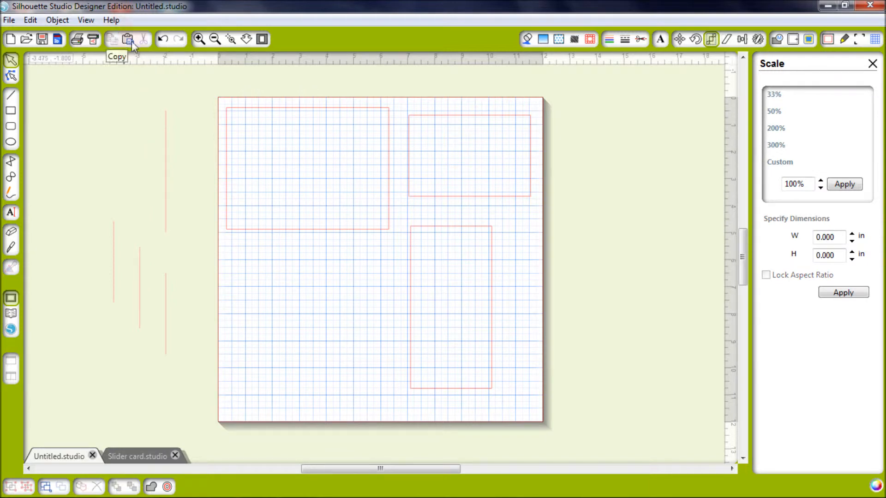
{"action": "left_click", "coordinate": [165, 151]}
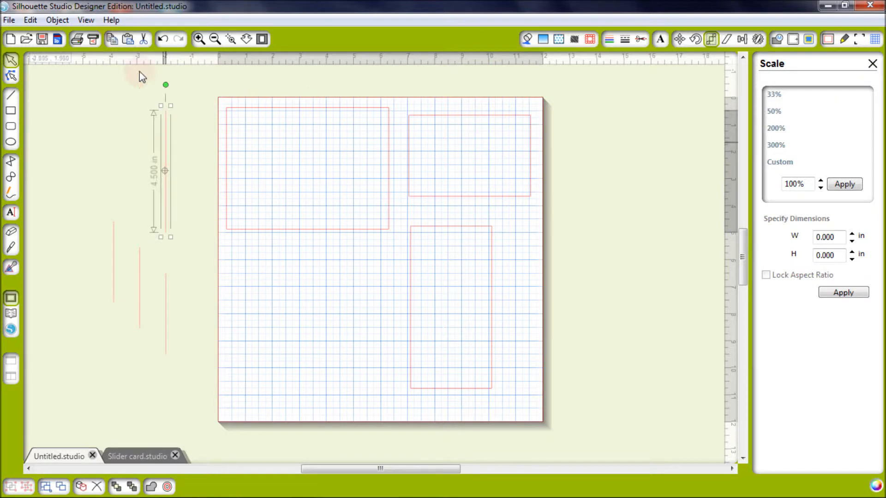
{"action": "left_click", "coordinate": [128, 39]}
{"action": "left_click", "coordinate": [133, 172]}
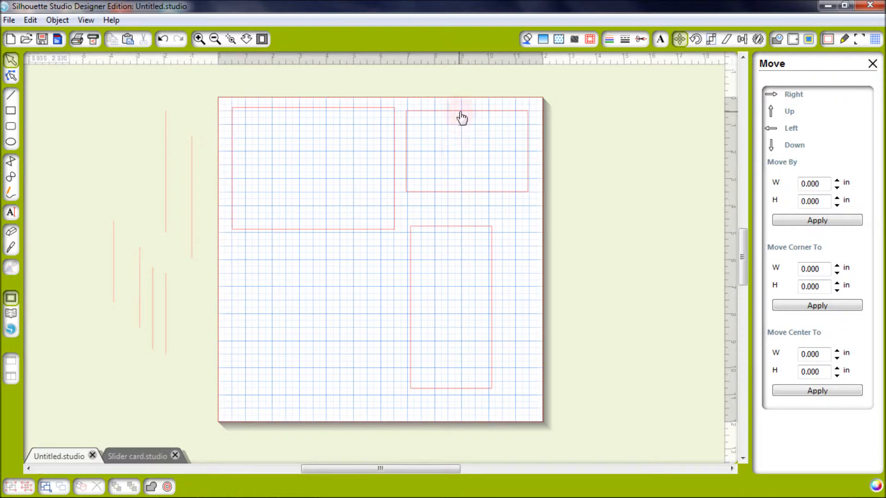
Move the 4.5 by 3 in rectangle off the page and place the corner of the 6 by 4.5 in rectangle at W 1, H 1 in.
{"action": "left_click_drag", "start_coordinate": [461, 116], "coordinate": [614, 159]}
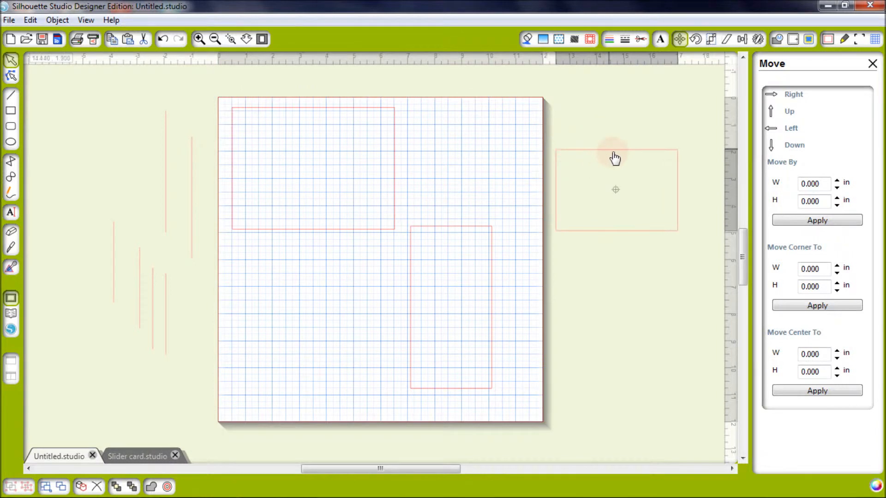
{"action": "left_click", "coordinate": [347, 109]}
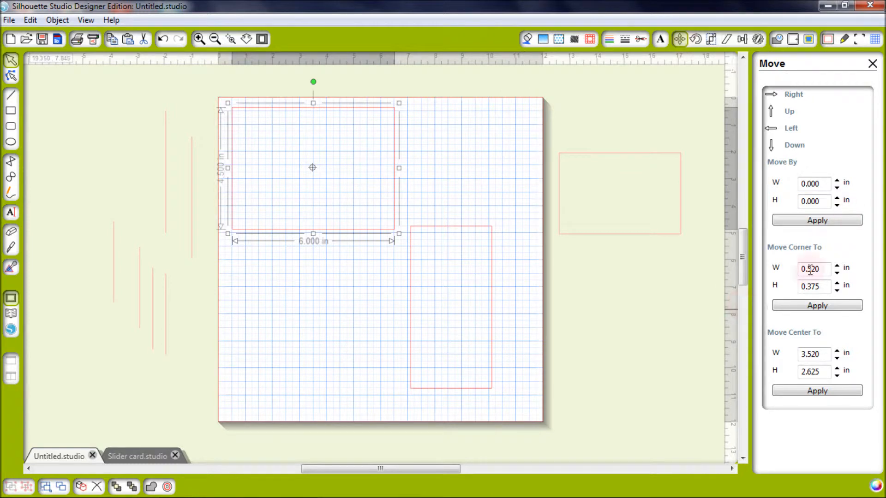
{"action": "left_click_drag", "start_coordinate": [822, 269], "coordinate": [764, 271]}
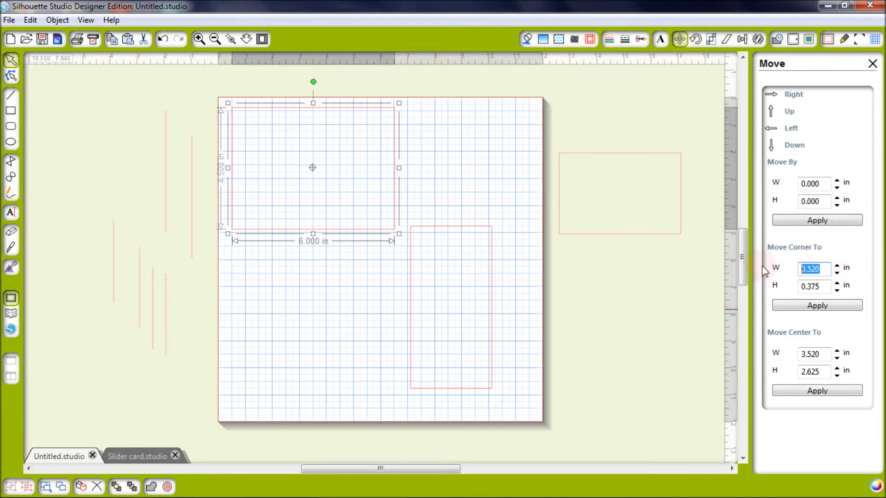
{"action": "type", "text": "1"}
{"action": "key", "text": "Tab"}
{"action": "type", "text": "1"}
{"action": "key", "text": "Return"}
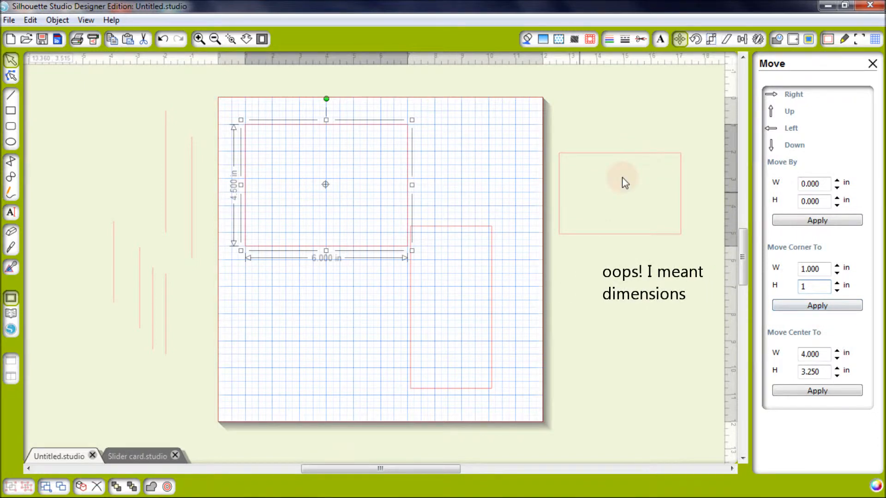
Place the corner of the 4.5 by 3 in rectangle at W 2, H 1.75 in, inside the larger rectangle.
{"action": "left_click", "coordinate": [644, 156]}
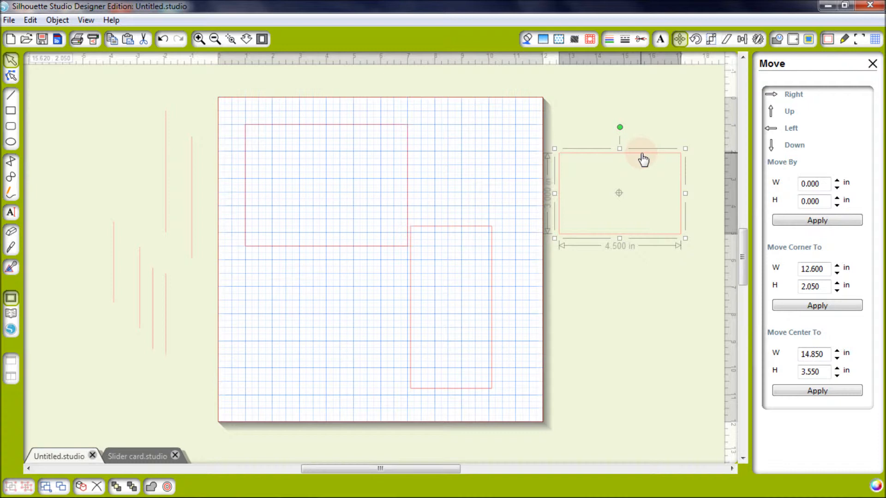
{"action": "left_click", "coordinate": [825, 269]}
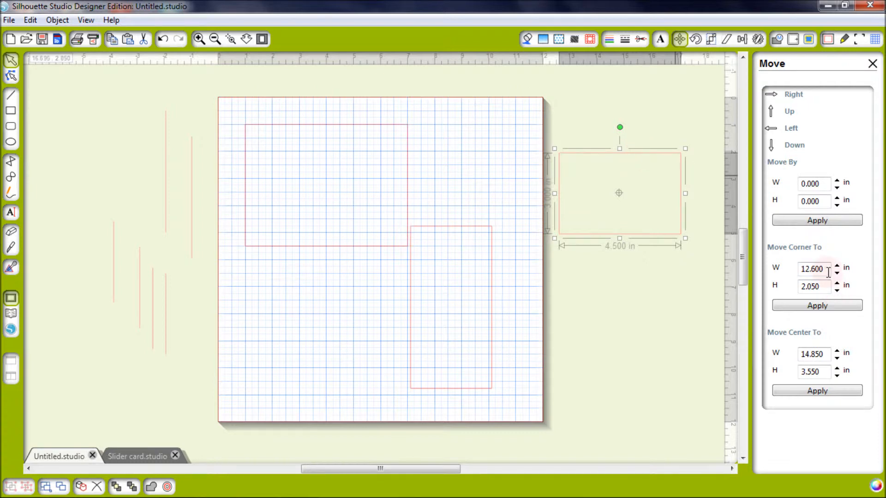
{"action": "left_click_drag", "start_coordinate": [827, 269], "coordinate": [790, 270]}
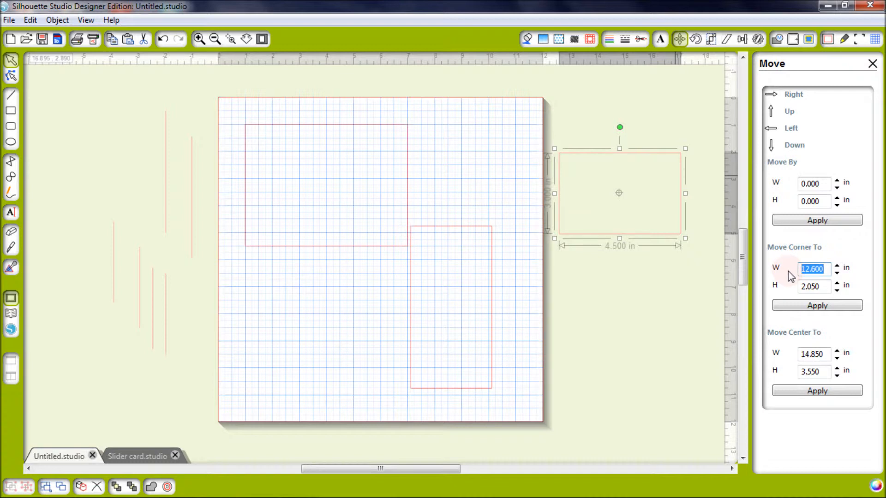
{"action": "type", "text": "2"}
{"action": "key", "text": "Tab"}
{"action": "type", "text": "1"}
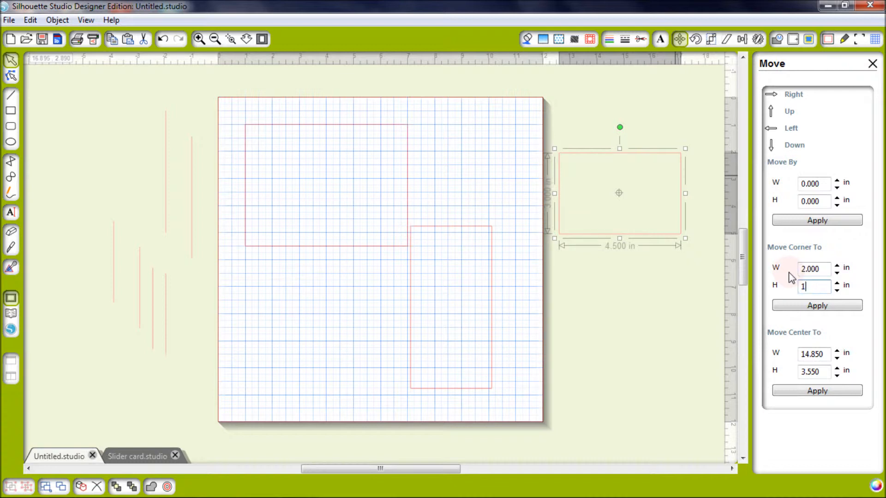
{"action": "type", "text": ".75"}
{"action": "key", "text": "Return"}
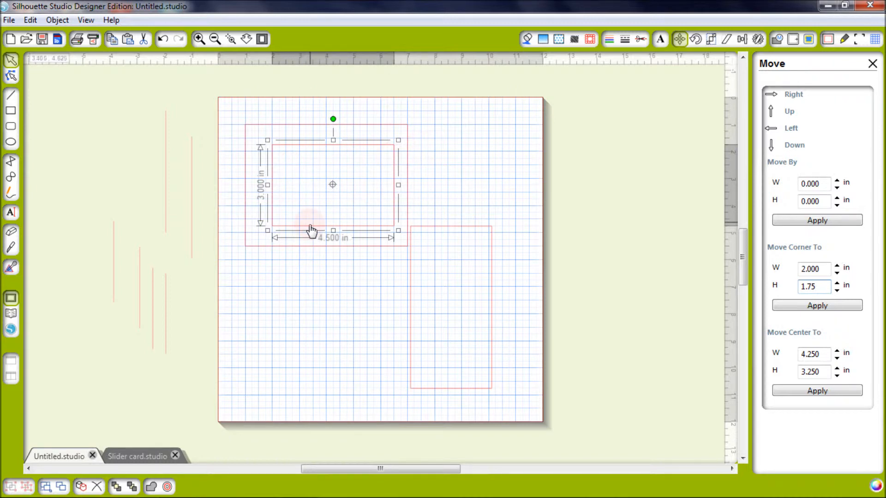
{"action": "left_click", "coordinate": [273, 324]}
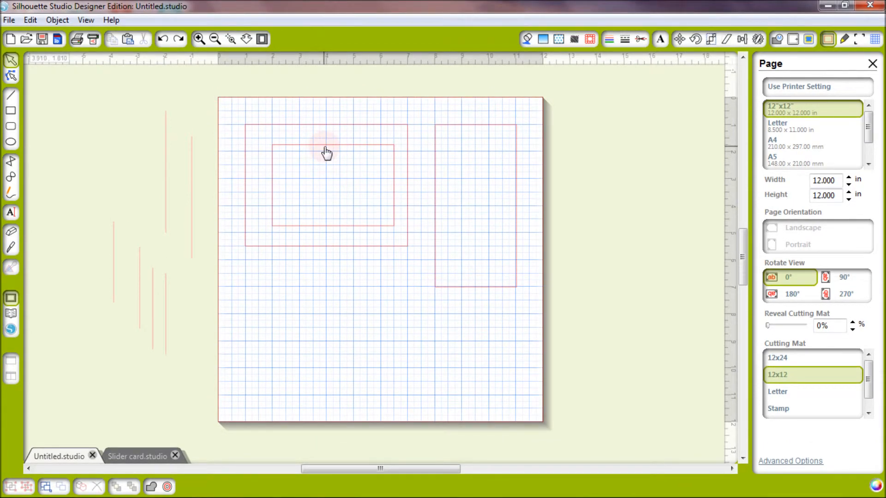
Set the cut style of the inner 4.5 by 3 in rectangle to No Cut.
{"action": "left_click", "coordinate": [325, 146]}
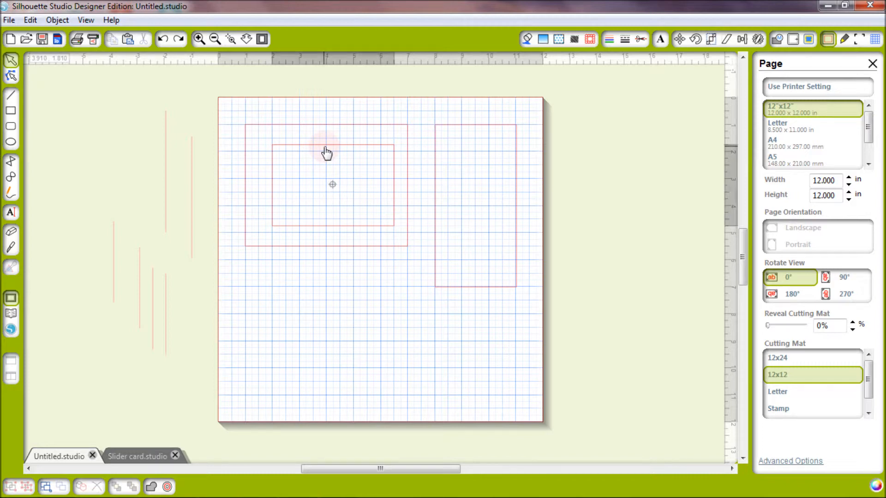
{"action": "left_click", "coordinate": [642, 40]}
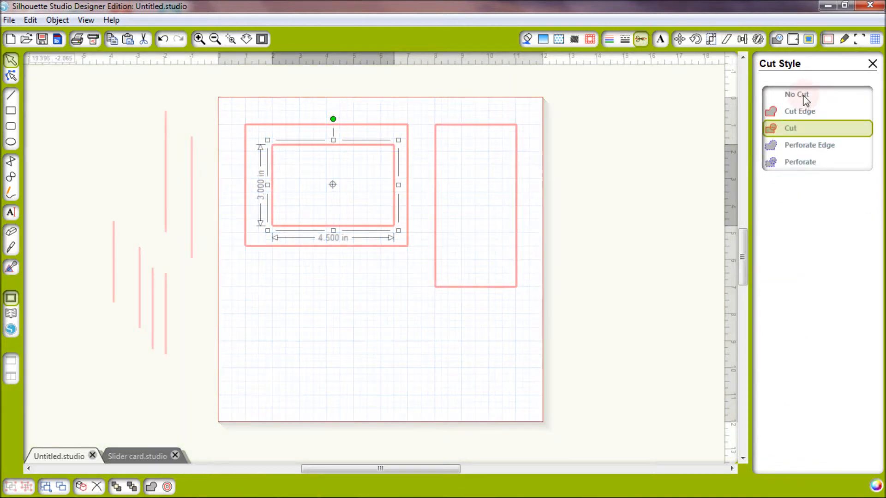
{"action": "left_click", "coordinate": [801, 94]}
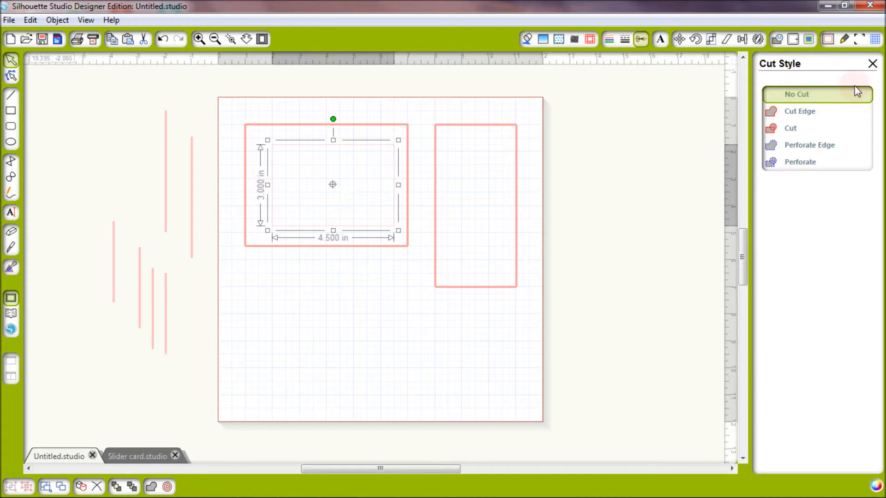
{"action": "left_click", "coordinate": [871, 60]}
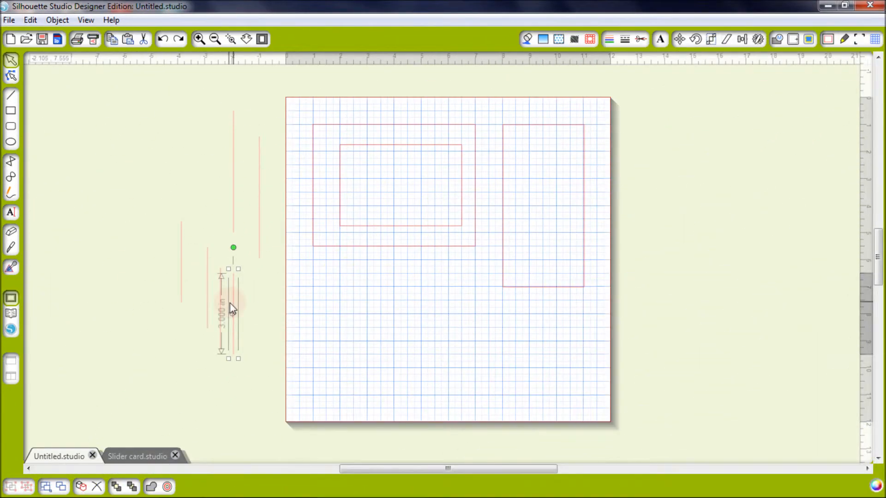
Move two of the 3 in lines into the 4.5 by 3 in rectangle, one near each of its vertical edges.
{"action": "left_click_drag", "start_coordinate": [229, 303], "coordinate": [455, 185]}
{"action": "left_click_drag", "start_coordinate": [221, 313], "coordinate": [352, 192]}
{"action": "left_click", "coordinate": [261, 74]}
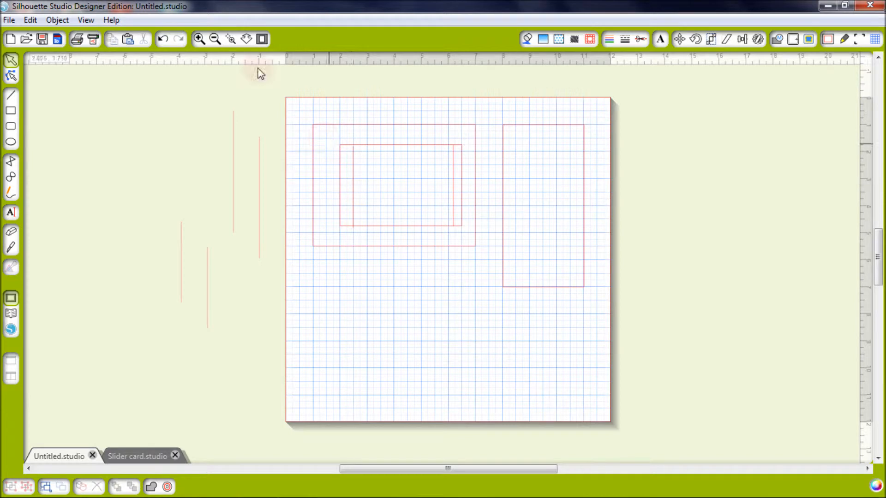
Place the 3 in line on the right side exactly over the right edge of the inner rectangle.
{"action": "left_click", "coordinate": [231, 39]}
{"action": "left_click_drag", "start_coordinate": [411, 133], "coordinate": [494, 263]}
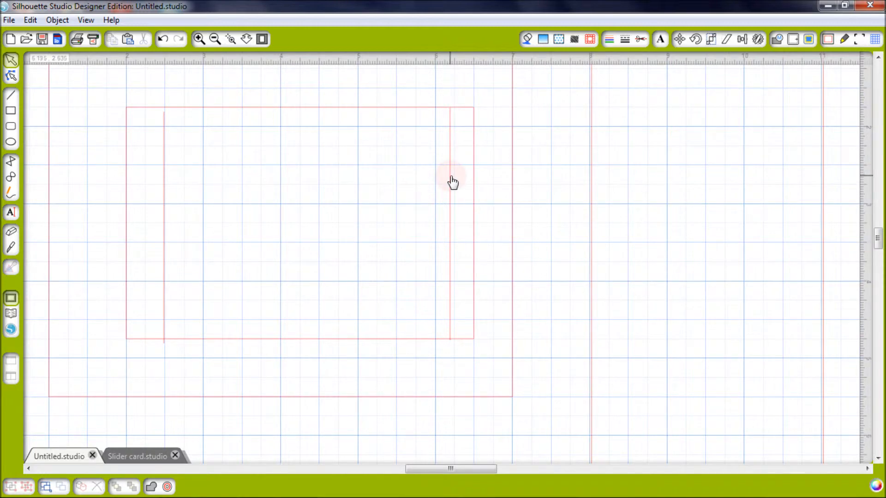
{"action": "left_click_drag", "start_coordinate": [451, 182], "coordinate": [475, 182]}
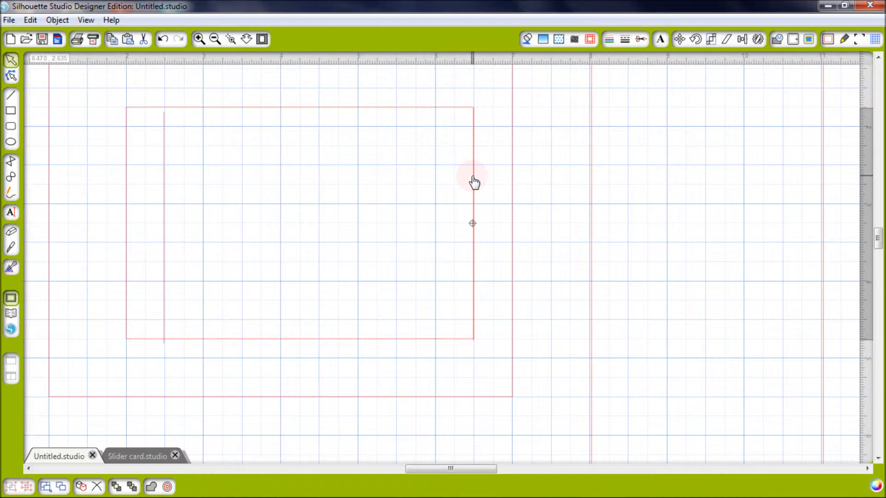
{"action": "left_click_drag", "start_coordinate": [472, 177], "coordinate": [473, 178]}
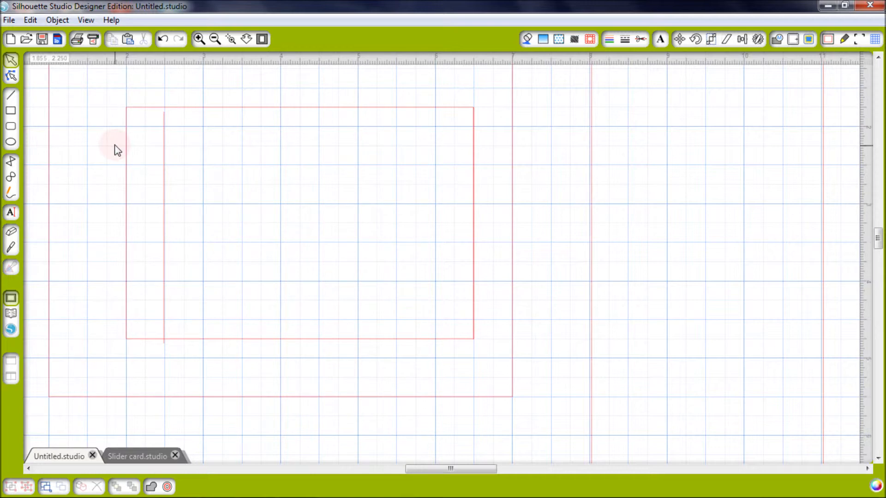
Give the other 3 in line inside the inner rectangle the medium dashed line style and place it over the rectangle's left edge.
{"action": "left_click", "coordinate": [164, 180]}
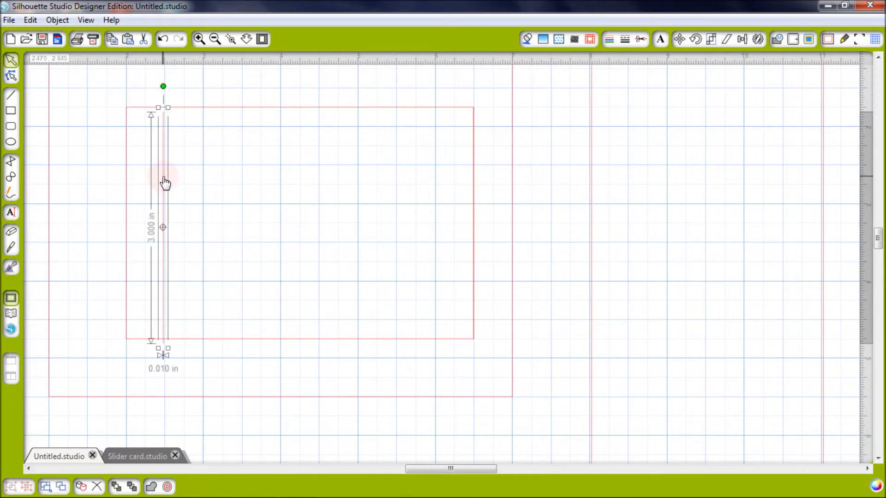
{"action": "left_click", "coordinate": [625, 39]}
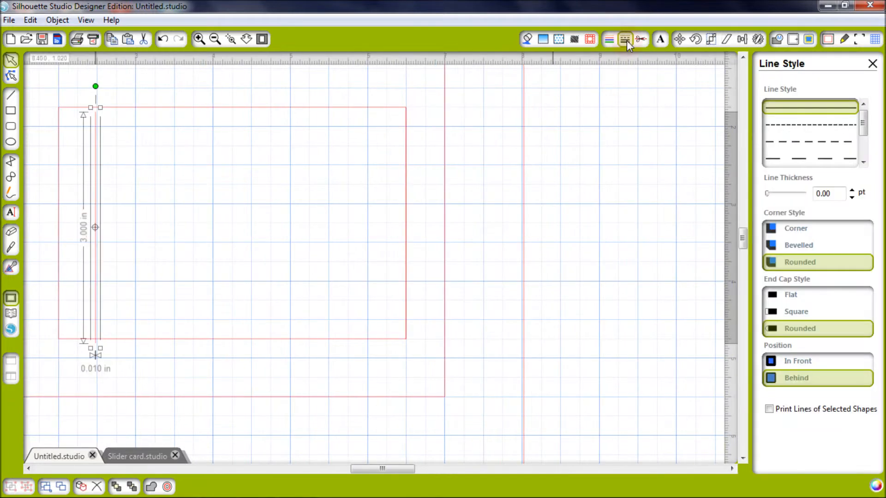
{"action": "left_click", "coordinate": [798, 143]}
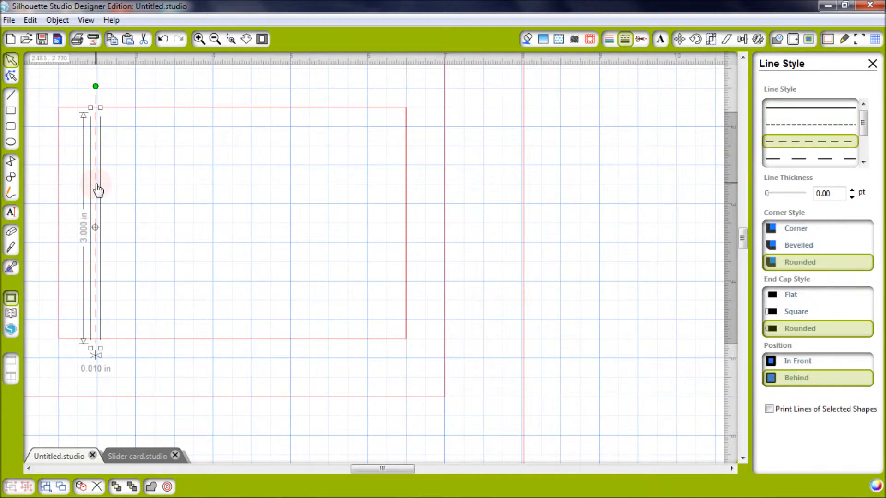
{"action": "left_click_drag", "start_coordinate": [96, 192], "coordinate": [59, 190]}
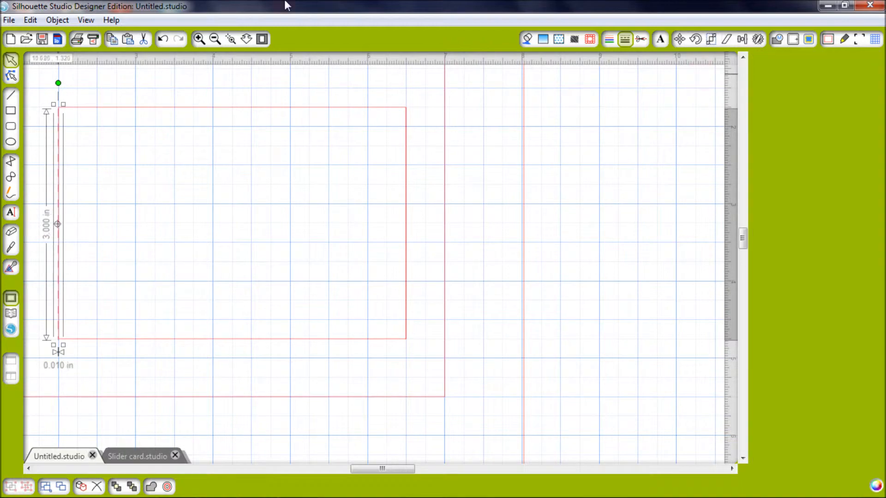
Place the lower horizontal 4.5 in line exactly over the bottom edge of the inner rectangle.
{"action": "left_click", "coordinate": [262, 39]}
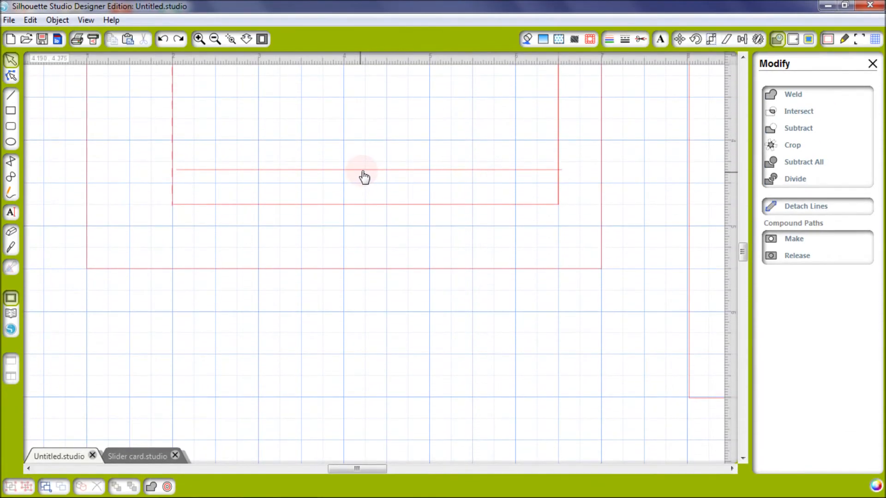
{"action": "left_click_drag", "start_coordinate": [364, 176], "coordinate": [360, 210]}
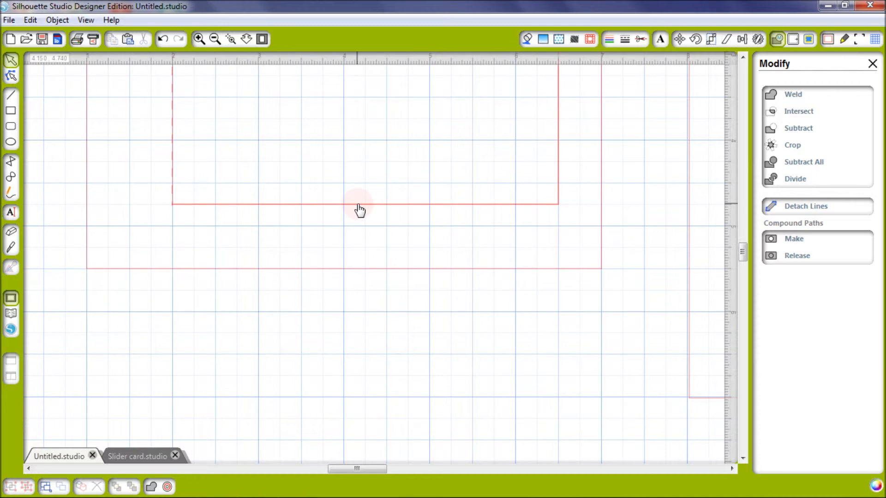
{"action": "left_click", "coordinate": [262, 39]}
Select the inner rectangle together with the lines on its edges and group them.
{"action": "left_click", "coordinate": [311, 182]}
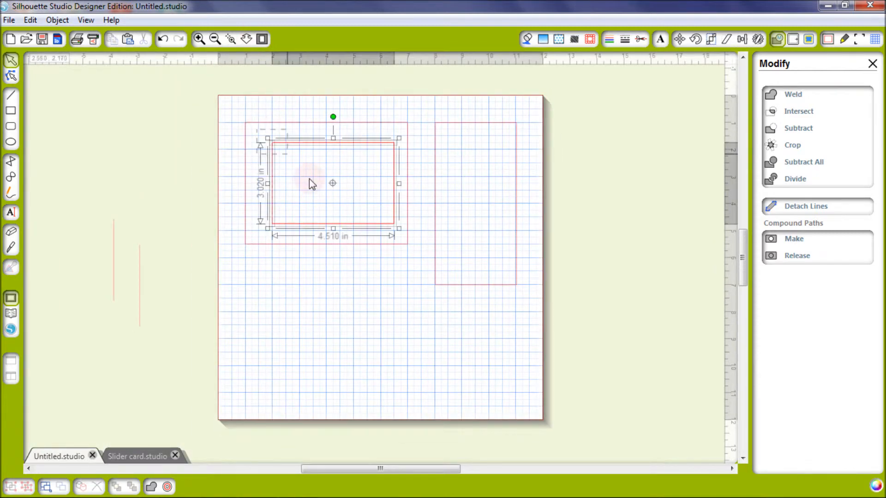
{"action": "left_click_drag", "start_coordinate": [396, 228], "coordinate": [401, 234]}
{"action": "right_click", "coordinate": [382, 220]}
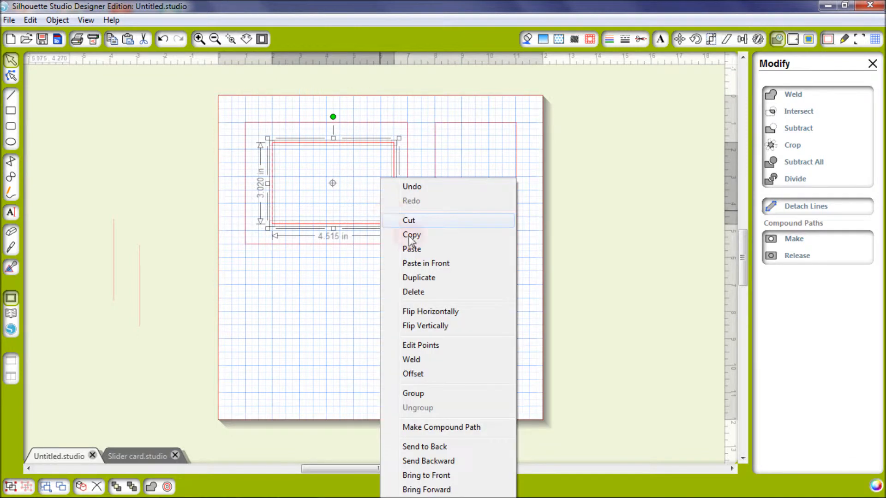
{"action": "left_click", "coordinate": [423, 396]}
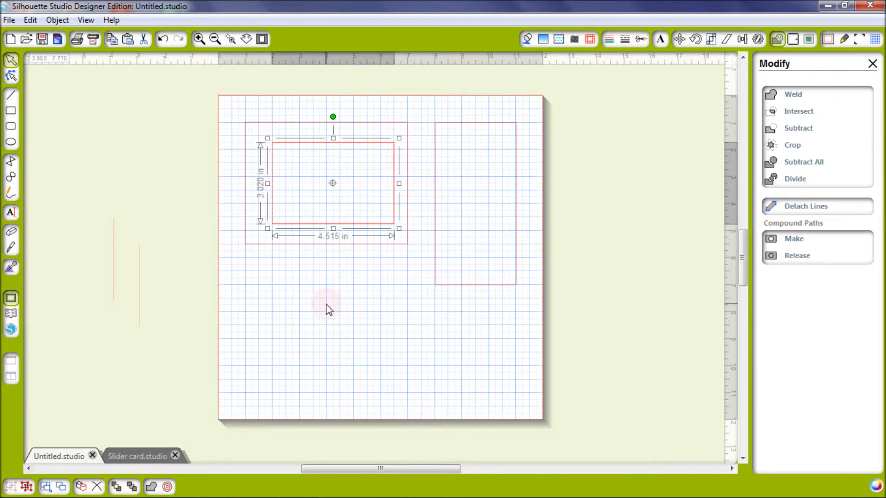
Place a 3 in line vertically down the middle of the inner rectangle and give it the medium dashed line style.
{"action": "left_click_drag", "start_coordinate": [140, 305], "coordinate": [335, 204]}
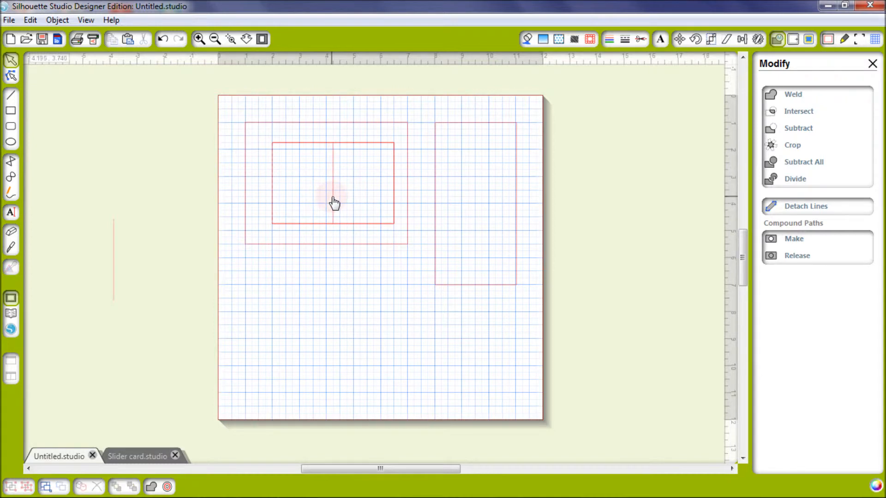
{"action": "left_click", "coordinate": [334, 203]}
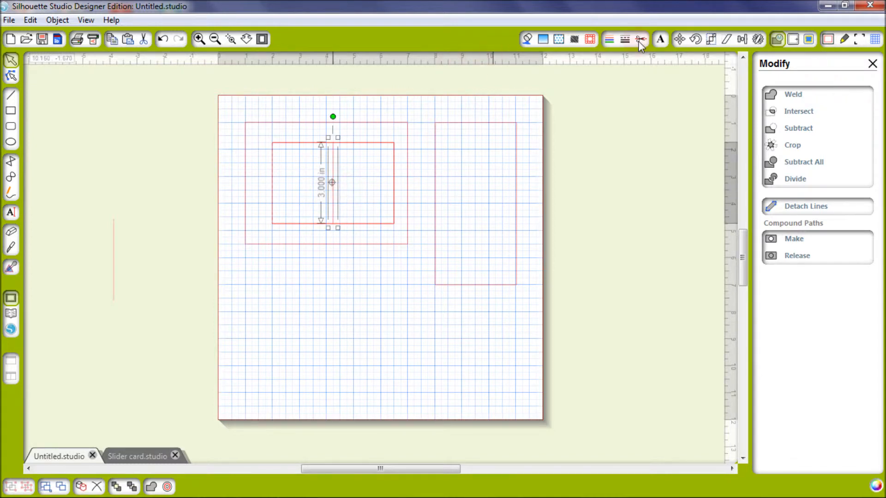
{"action": "left_click", "coordinate": [626, 40]}
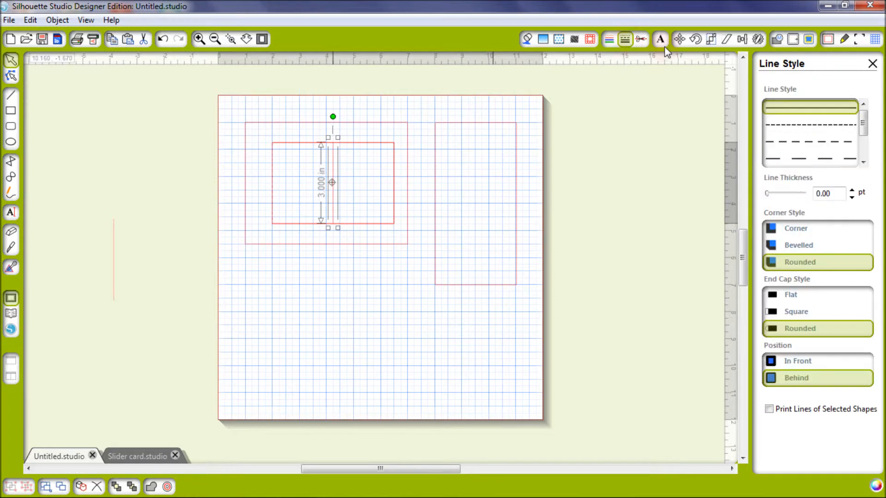
{"action": "left_click", "coordinate": [801, 143]}
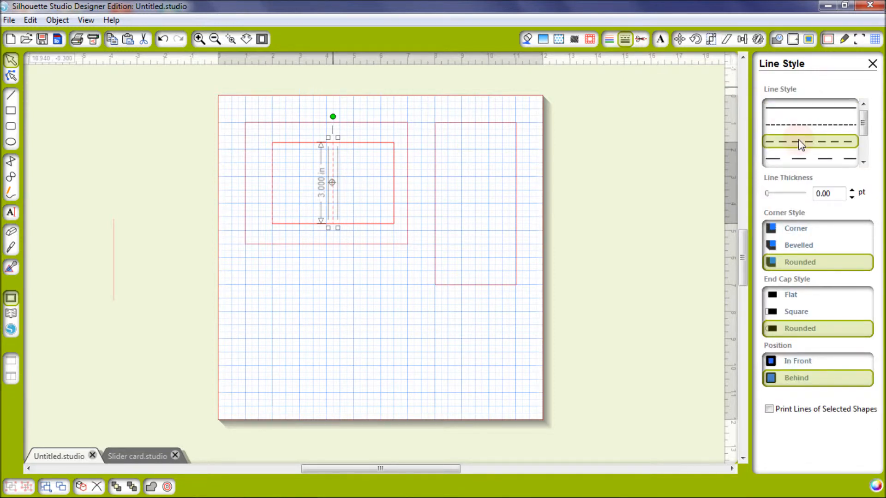
{"action": "left_click", "coordinate": [173, 210]}
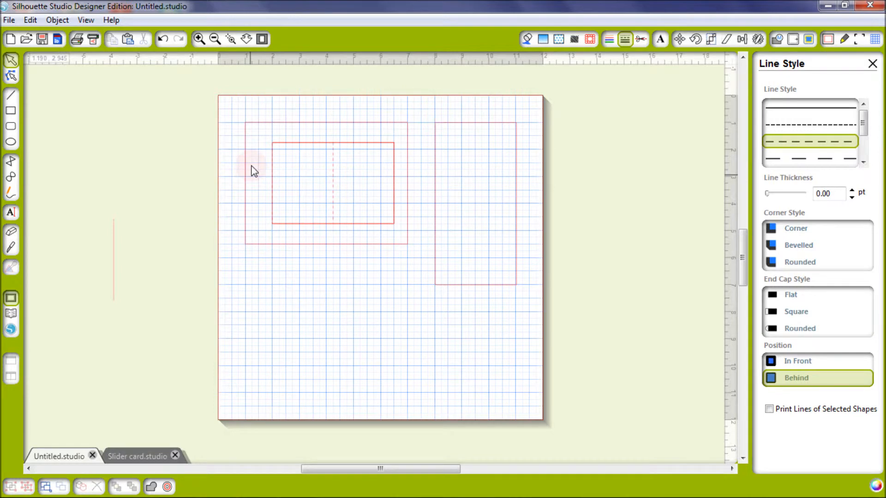
Select the inner rectangle group and the dashed middle line and align them by their centers.
{"action": "left_click", "coordinate": [267, 140]}
{"action": "left_click_drag", "start_coordinate": [394, 231], "coordinate": [400, 236]}
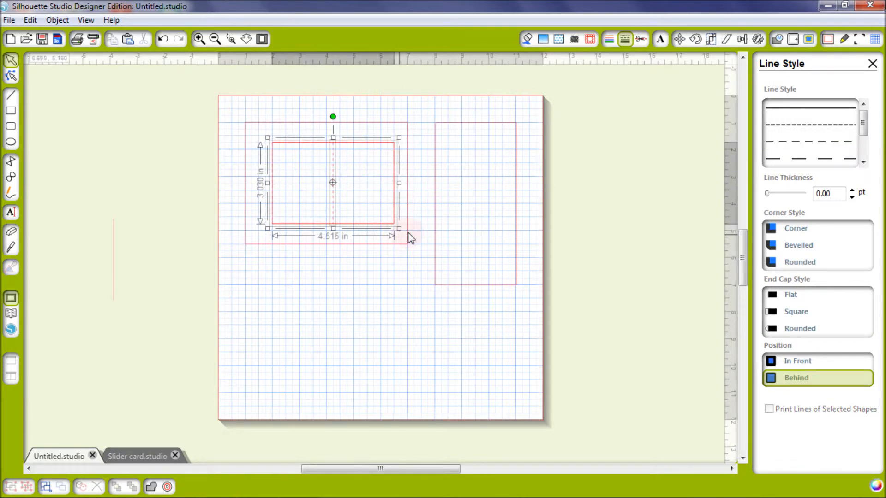
{"action": "left_click", "coordinate": [738, 41]}
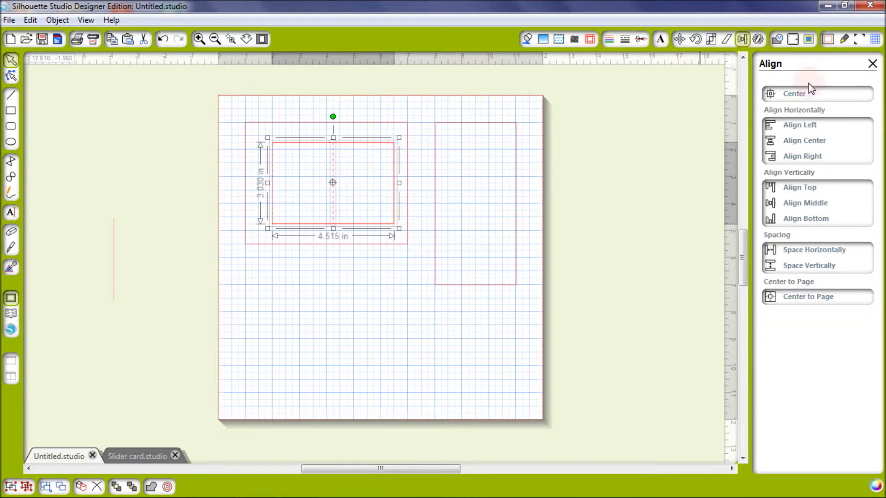
{"action": "left_click", "coordinate": [803, 95]}
{"action": "left_click", "coordinate": [638, 170]}
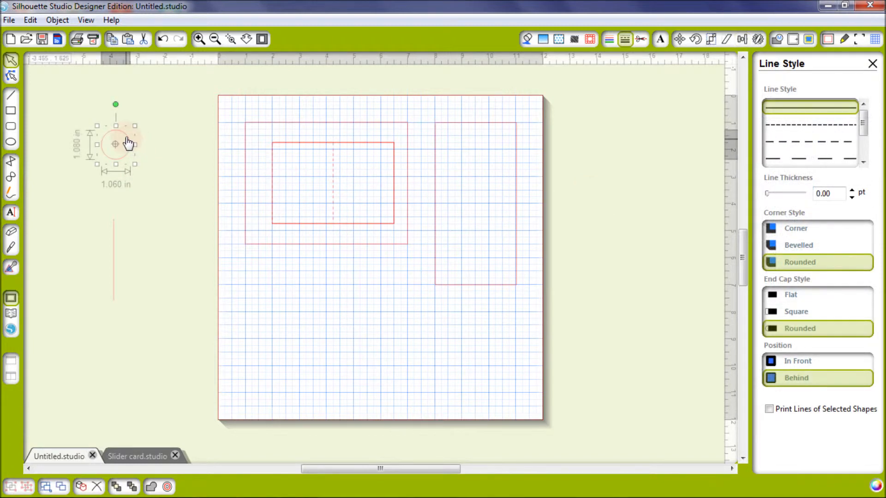
Move the circle, about 1.06 by 1.08 in, onto the left edge of the 6 by 4.5 in rectangle and align both vertically by their middles.
{"action": "left_click_drag", "start_coordinate": [130, 143], "coordinate": [259, 180]}
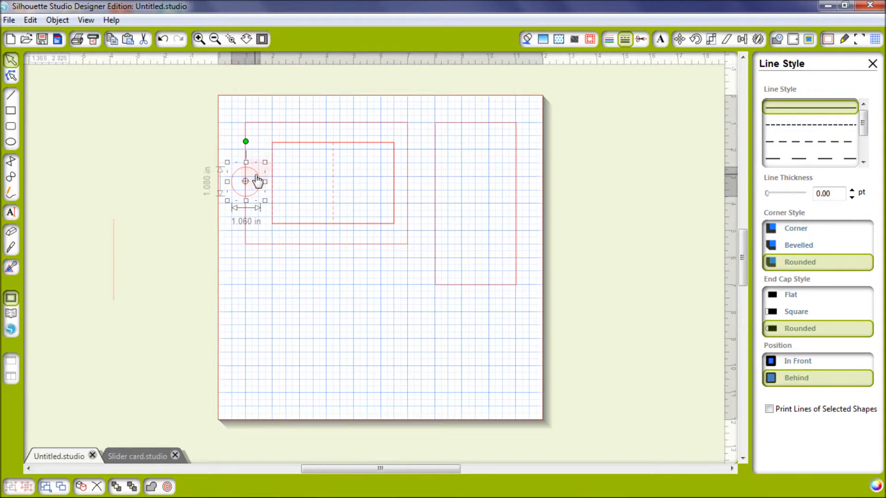
{"action": "left_click_drag", "start_coordinate": [257, 180], "coordinate": [259, 184]}
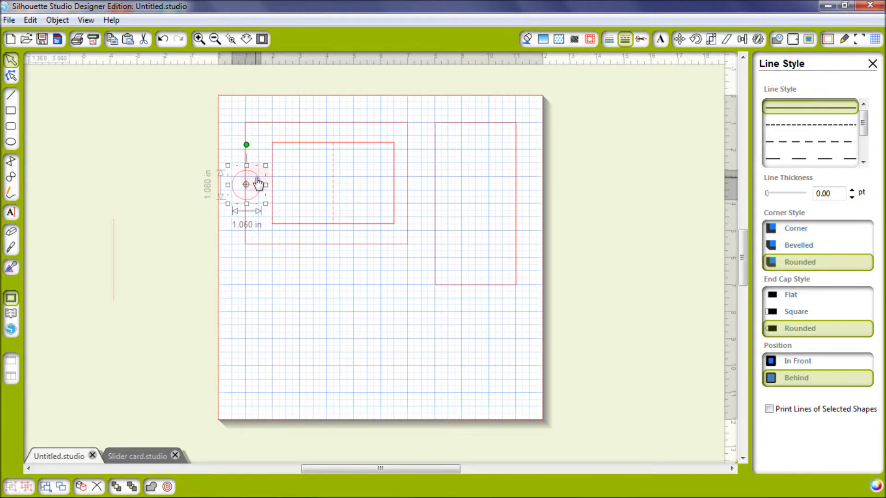
{"action": "left_click_drag", "start_coordinate": [230, 118], "coordinate": [260, 253]}
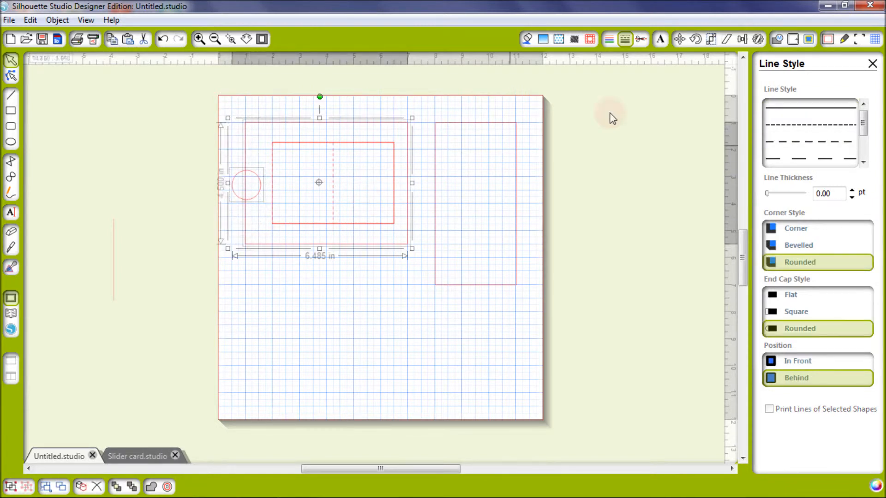
{"action": "left_click", "coordinate": [742, 40]}
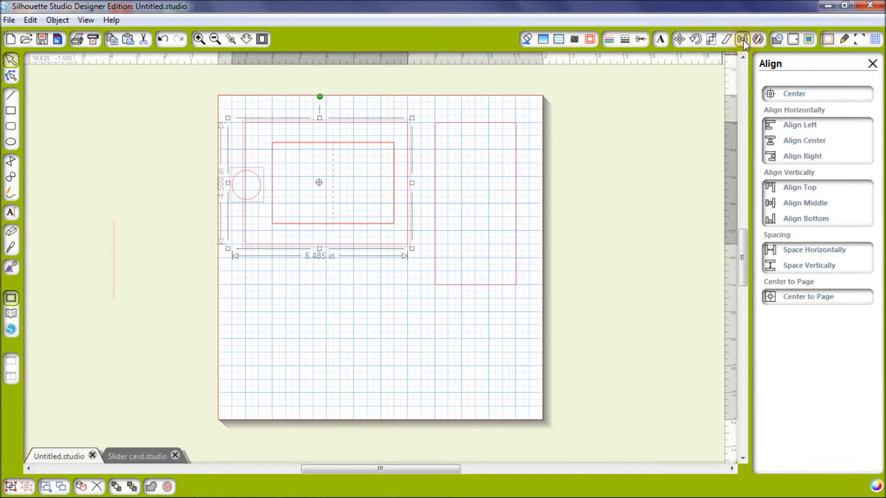
{"action": "left_click", "coordinate": [817, 204]}
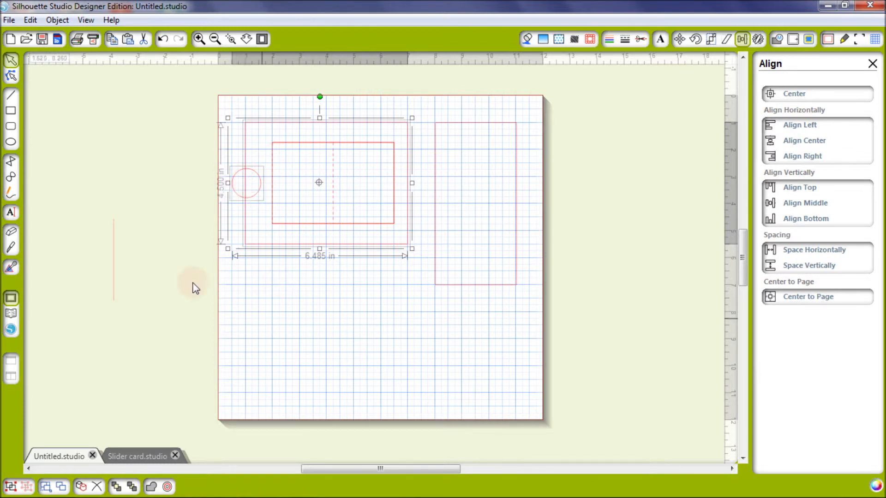
Subtract the circle from the 6 by 4.5 in rectangle to cut a half-round notch in its left edge.
{"action": "left_click", "coordinate": [184, 271]}
{"action": "left_click", "coordinate": [251, 182]}
{"action": "left_click", "coordinate": [191, 193]}
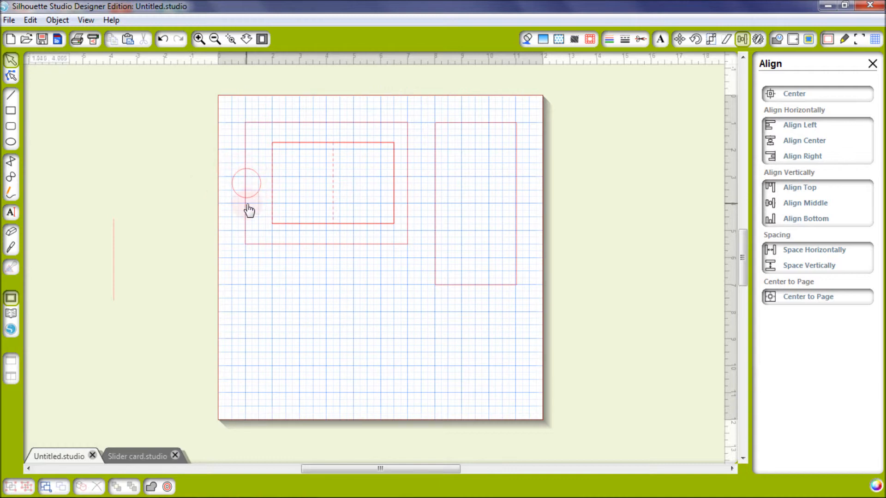
{"action": "left_click", "coordinate": [778, 40]}
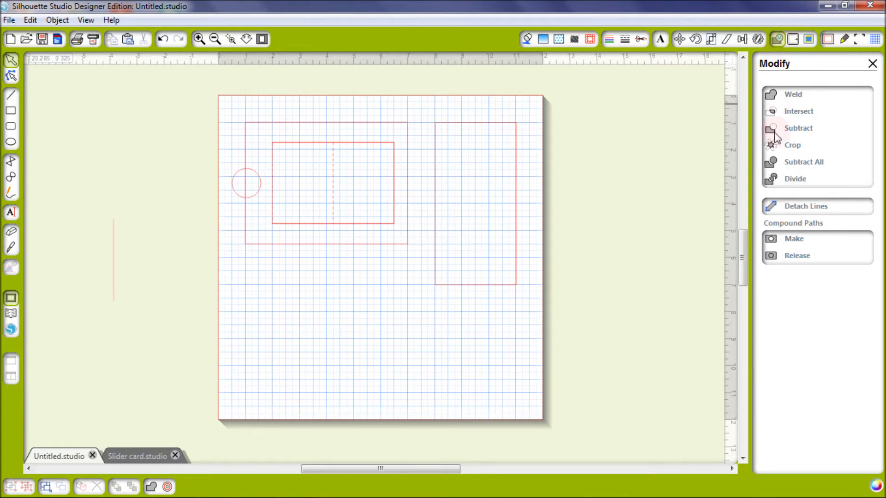
{"action": "left_click_drag", "start_coordinate": [230, 129], "coordinate": [266, 238]}
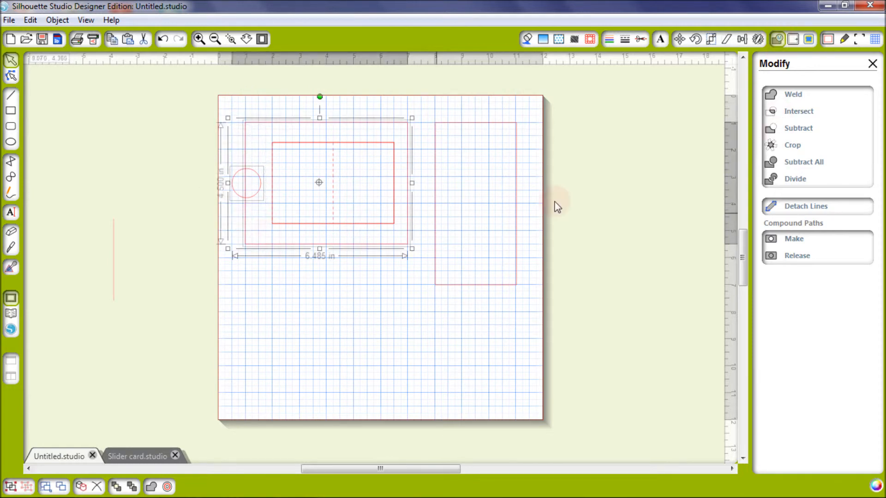
{"action": "left_click", "coordinate": [803, 129]}
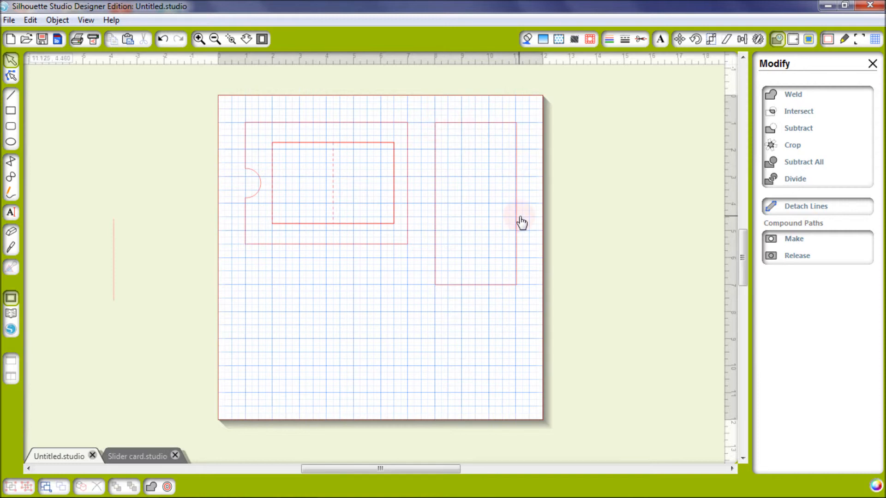
Move the spare 3 in line to just beyond the page's right edge and rotate it to horizontal.
{"action": "left_click_drag", "start_coordinate": [114, 258], "coordinate": [567, 164]}
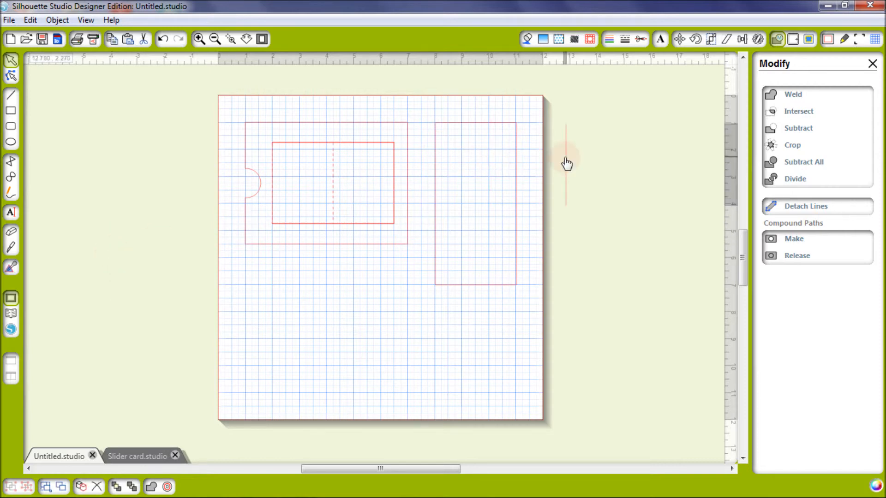
{"action": "left_click", "coordinate": [565, 158]}
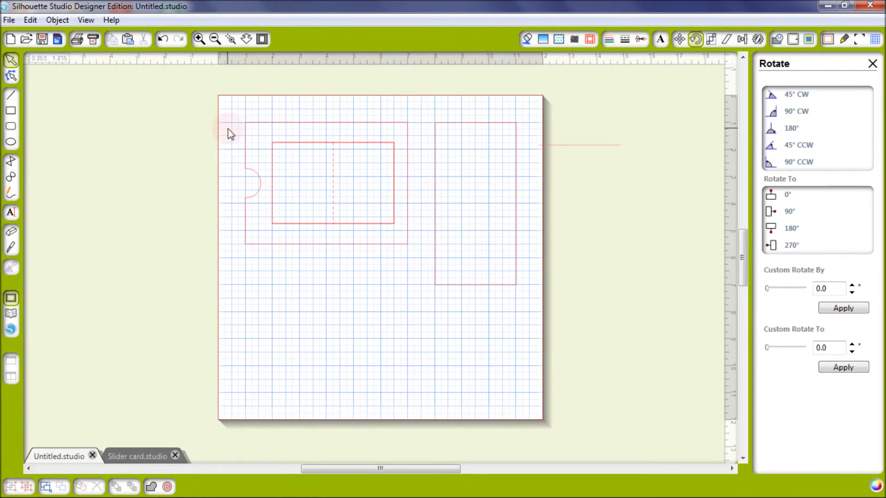
Group the notched 6 by 4.5 in rectangle with its inner shapes and move the group nearer the page's upper-left corner.
{"action": "left_click_drag", "start_coordinate": [220, 108], "coordinate": [295, 165]}
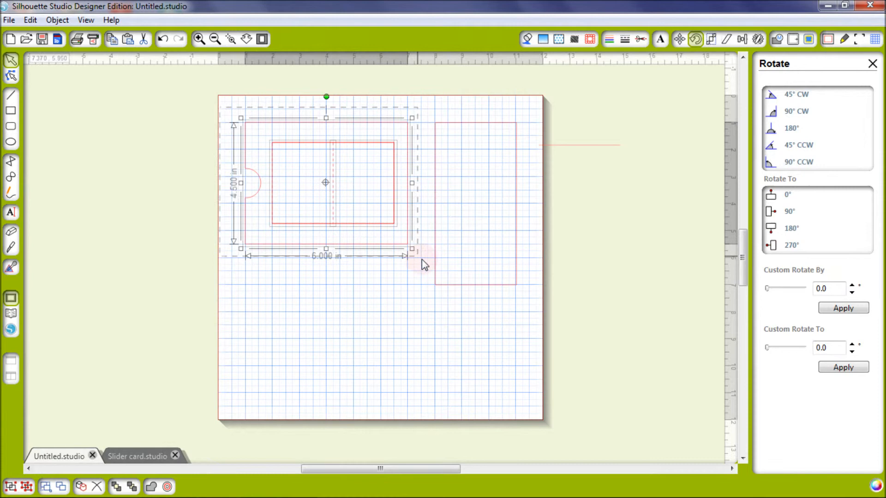
{"action": "left_click", "coordinate": [8, 488]}
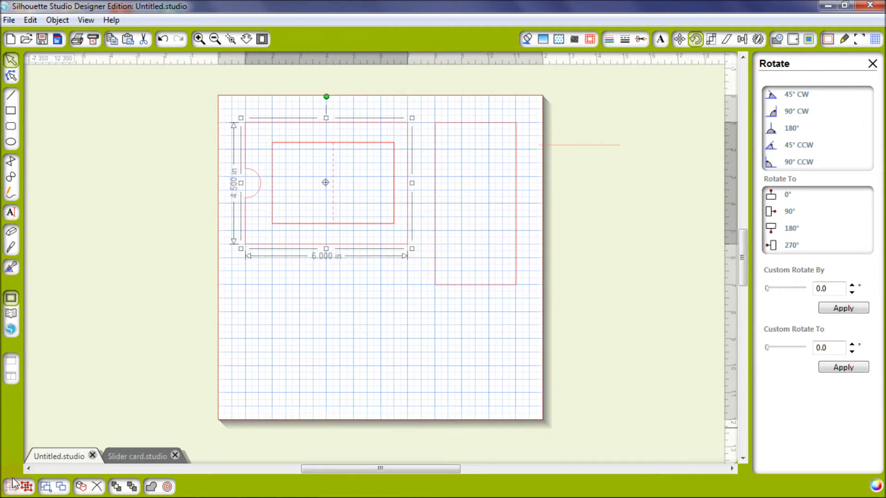
{"action": "left_click", "coordinate": [133, 202]}
{"action": "left_click_drag", "start_coordinate": [318, 135], "coordinate": [312, 117]}
{"action": "left_click", "coordinate": [295, 124]}
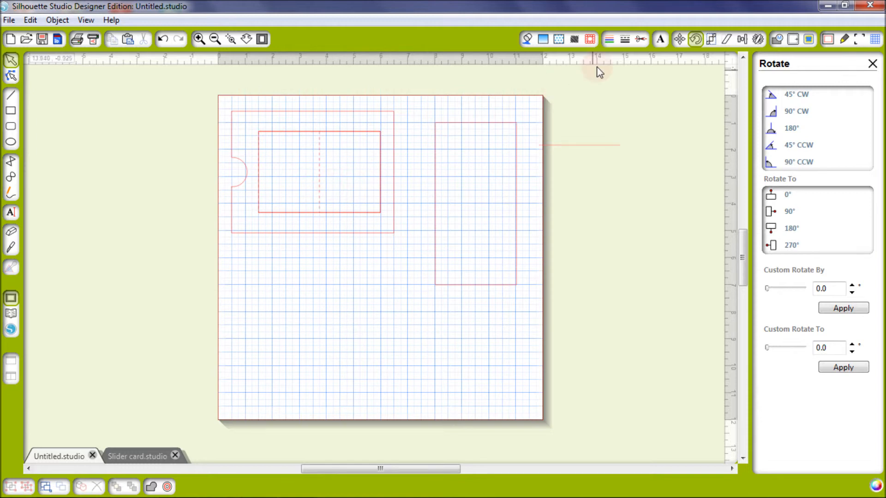
{"action": "left_click", "coordinate": [639, 40]}
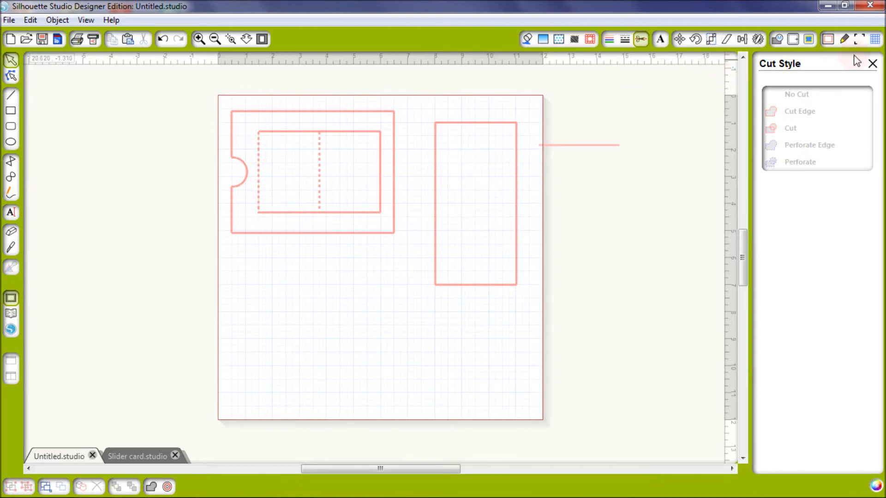
{"action": "left_click", "coordinate": [870, 62]}
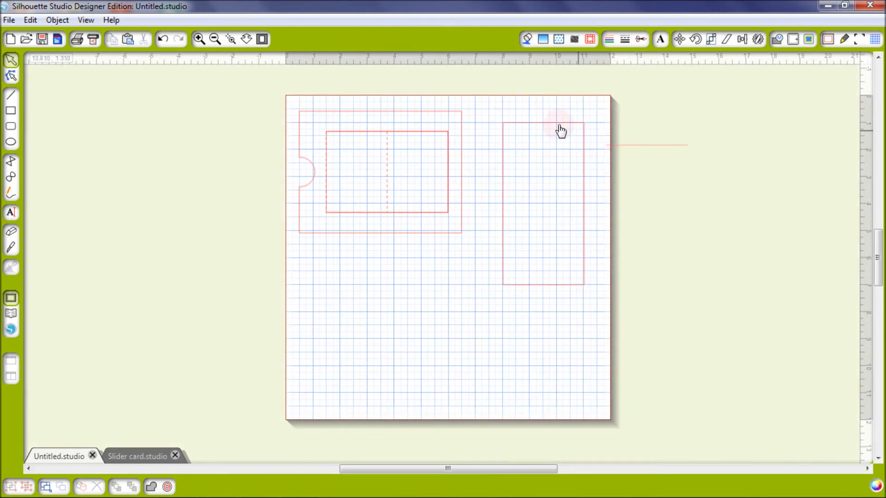
Place the horizontal 3 in line across the 3 by 6 in rectangle, about 0.5 in below its top edge, with the medium dashed line style.
{"action": "left_click_drag", "start_coordinate": [643, 151], "coordinate": [541, 143]}
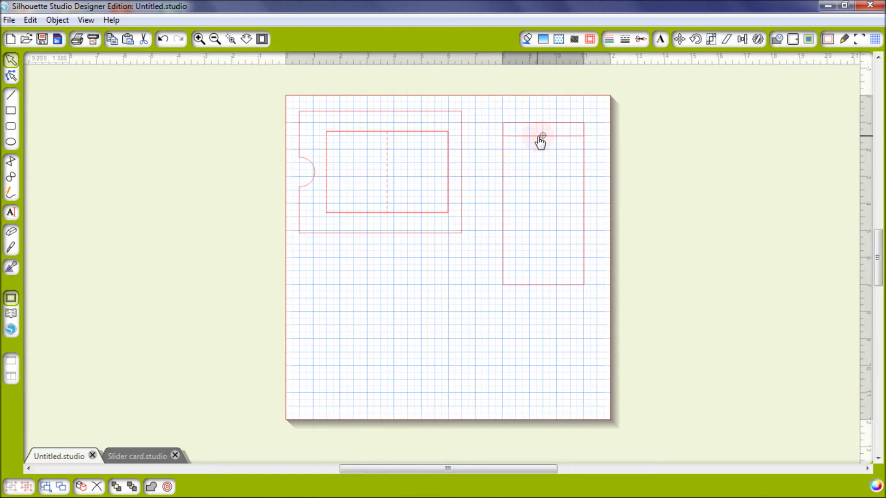
{"action": "left_click_drag", "start_coordinate": [540, 143], "coordinate": [533, 142]}
{"action": "left_click", "coordinate": [624, 40]}
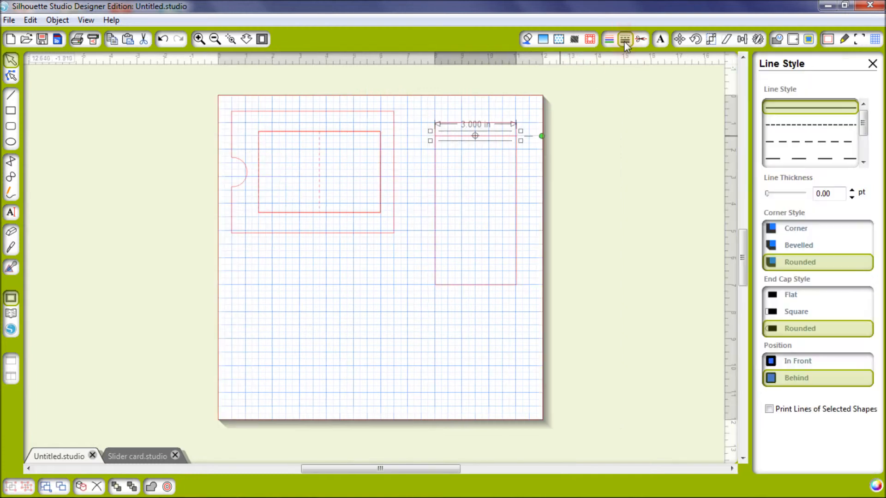
{"action": "left_click", "coordinate": [797, 140]}
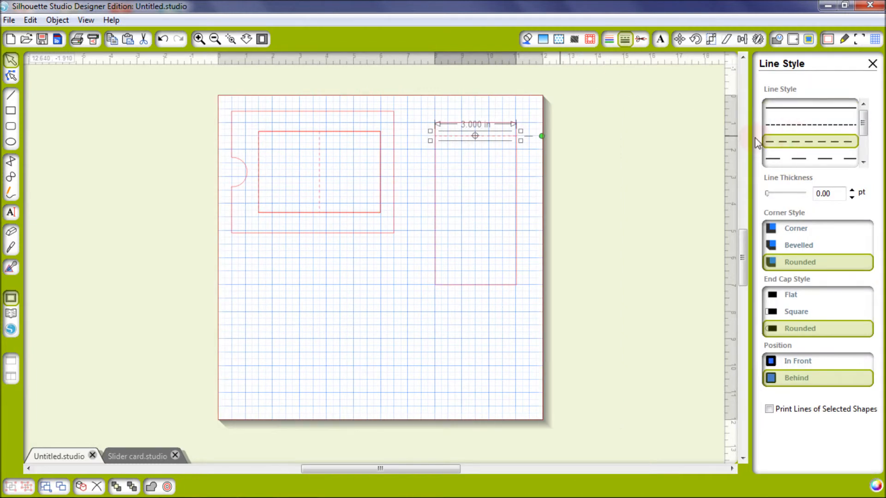
{"action": "left_click", "coordinate": [664, 153]}
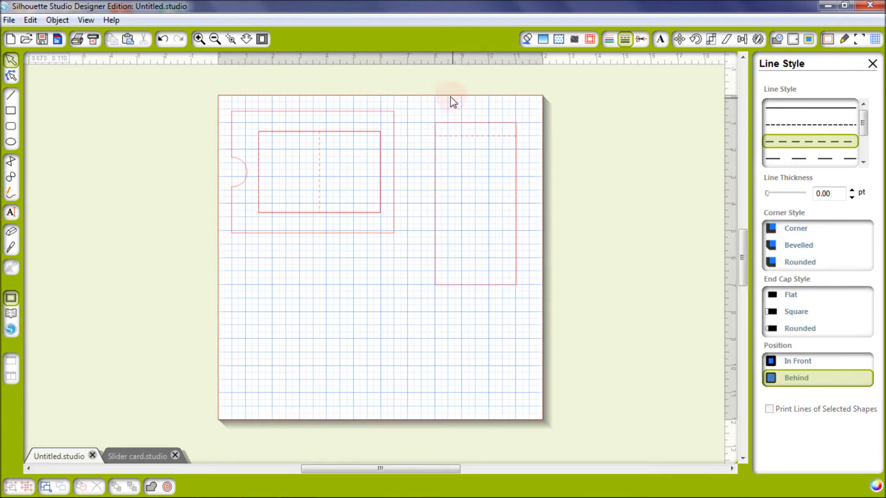
Move the dashed line's corner to a height of 1.500 in and group the line with the 3 by 6 in rectangle.
{"action": "left_click", "coordinate": [460, 136]}
{"action": "left_click", "coordinate": [679, 39]}
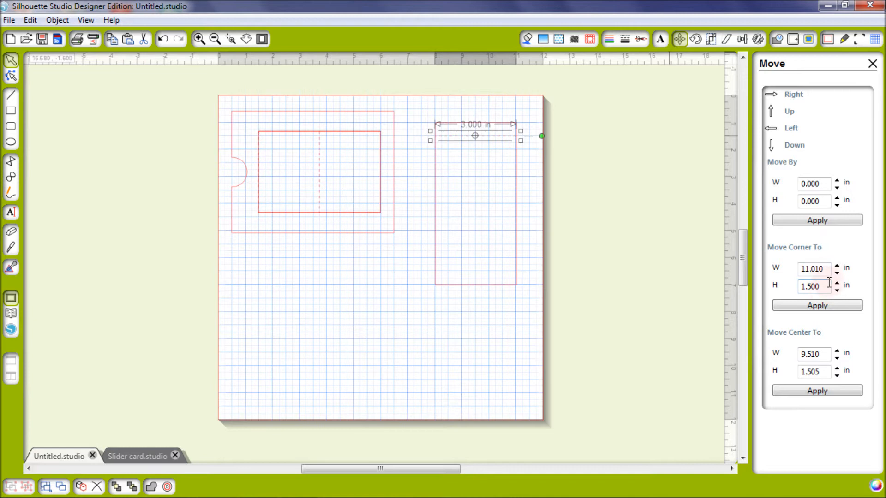
{"action": "left_click", "coordinate": [826, 304]}
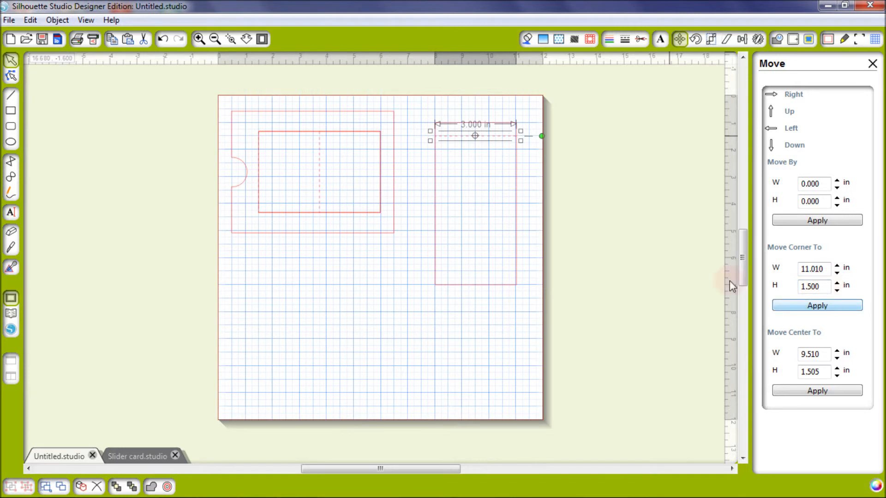
{"action": "left_click", "coordinate": [605, 219]}
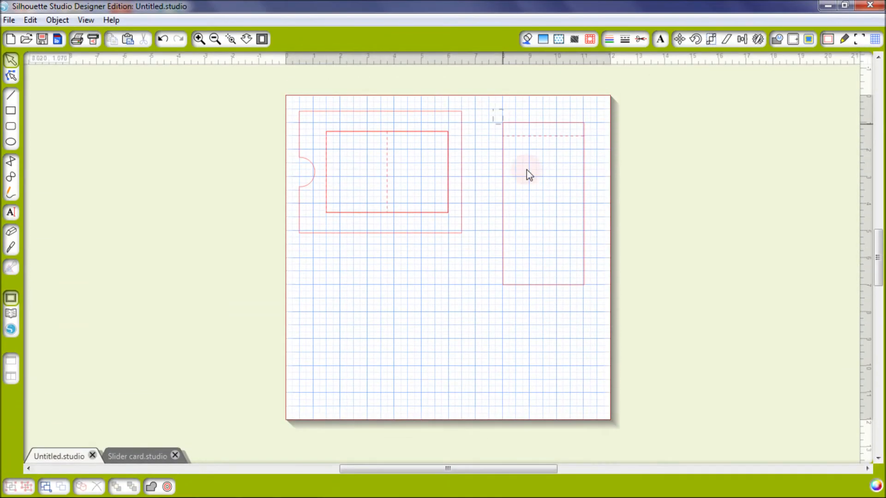
{"action": "left_click", "coordinate": [527, 170]}
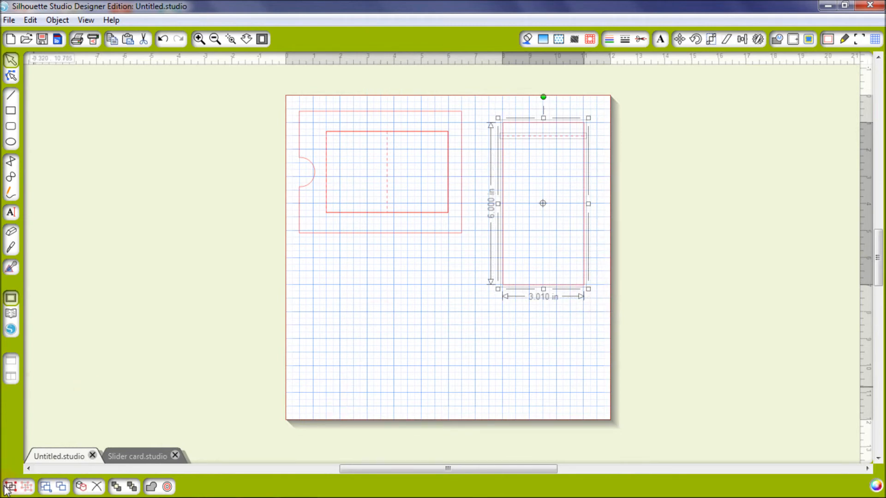
{"action": "left_click", "coordinate": [206, 214]}
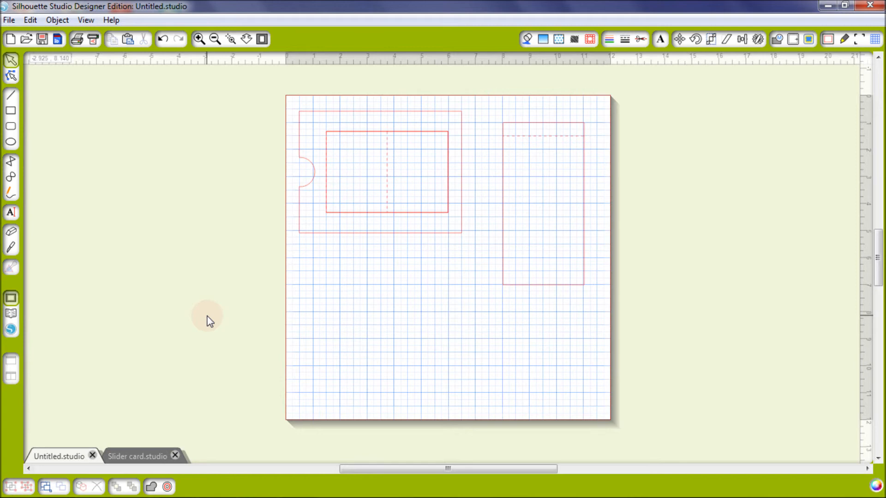
Draw a rectangle about 5.94 by 4.16 in below the notched card and choose the solid line style for new shapes.
{"action": "left_click", "coordinate": [11, 111]}
{"action": "left_click_drag", "start_coordinate": [331, 288], "coordinate": [492, 400]}
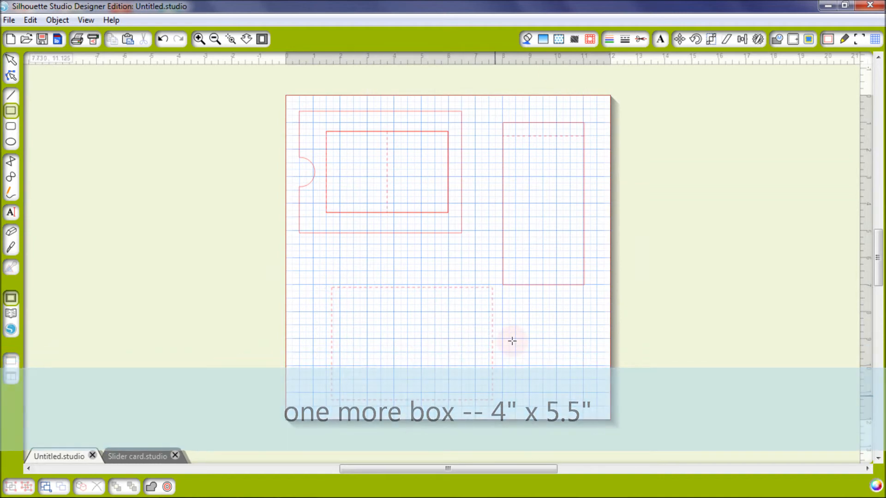
{"action": "left_click", "coordinate": [630, 43]}
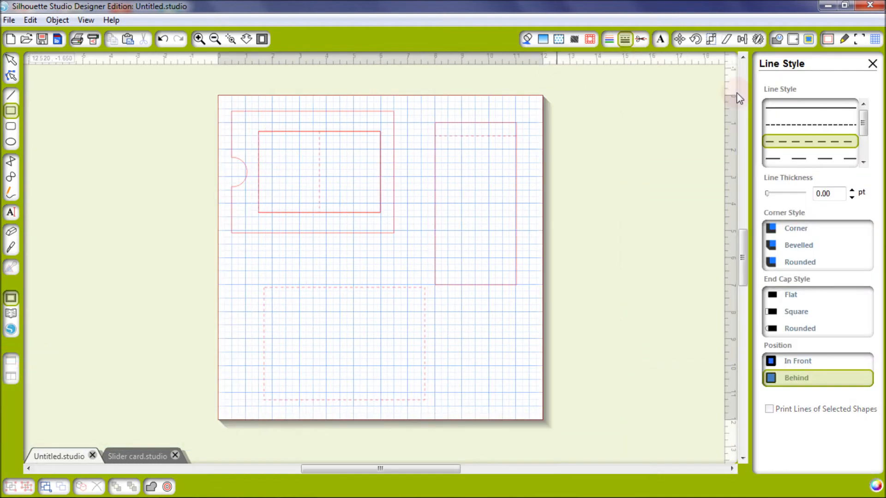
{"action": "left_click", "coordinate": [789, 107]}
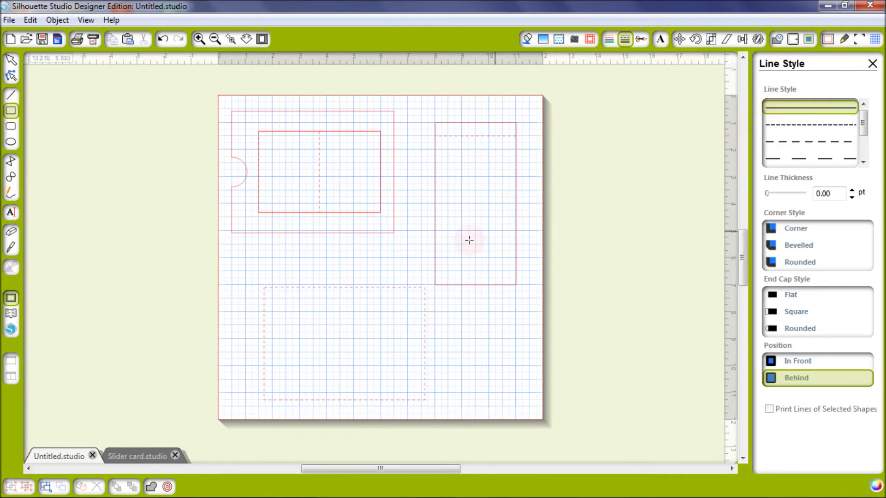
Undo the small stray rectangle and give the large dashed rectangle below the card the solid line style.
{"action": "left_click_drag", "start_coordinate": [370, 284], "coordinate": [281, 266]}
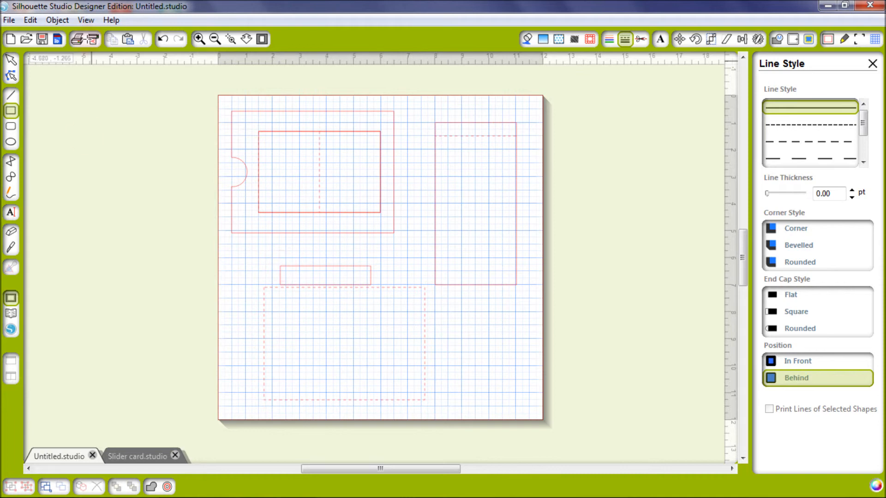
{"action": "left_click", "coordinate": [163, 38]}
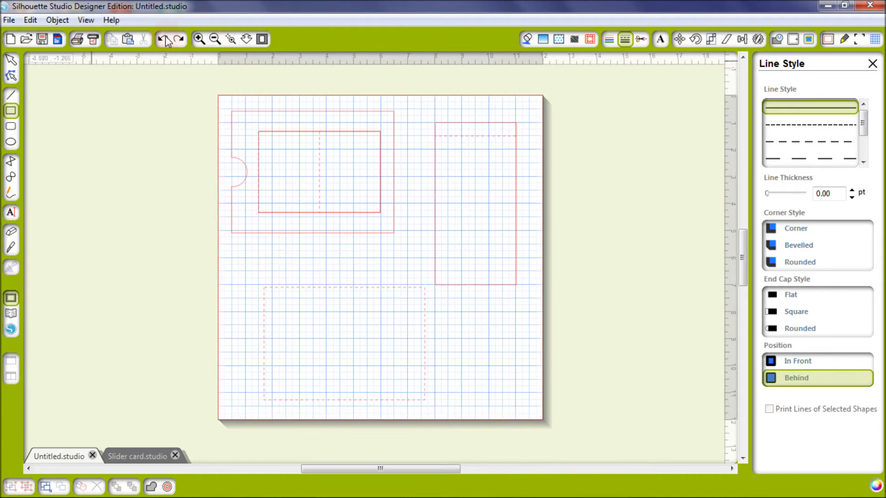
{"action": "left_click", "coordinate": [11, 60]}
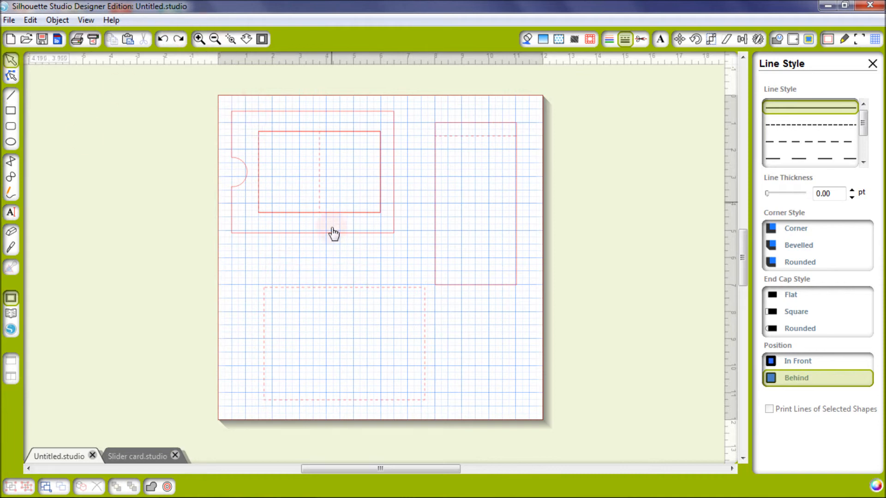
{"action": "left_click", "coordinate": [340, 289]}
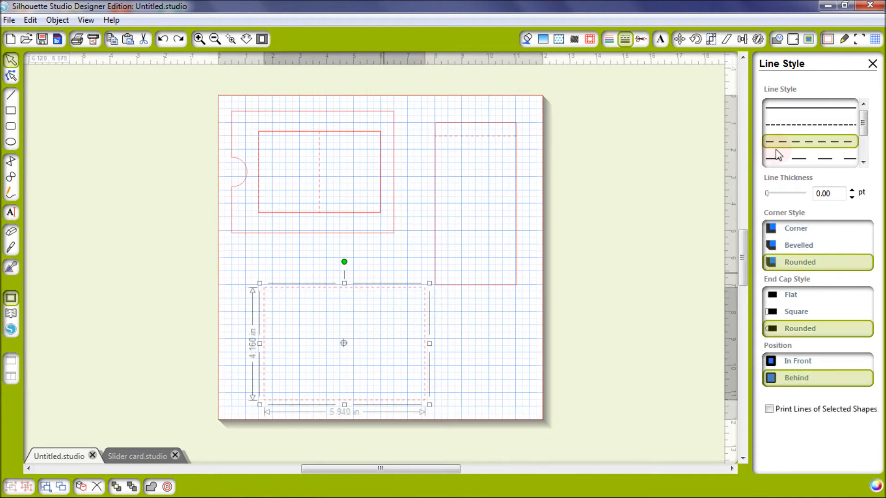
{"action": "left_click", "coordinate": [792, 109]}
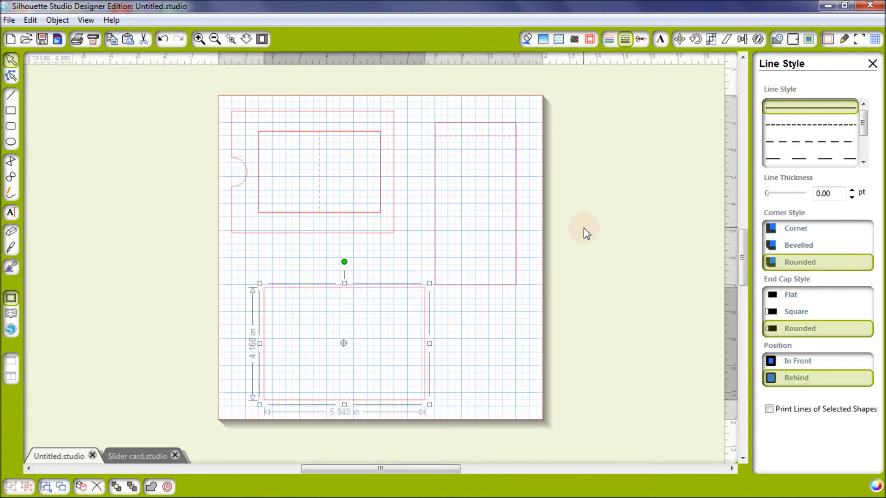
Set the lower rectangle's dimensions to 5.5 in wide and 4 in high.
{"action": "left_click", "coordinate": [710, 40]}
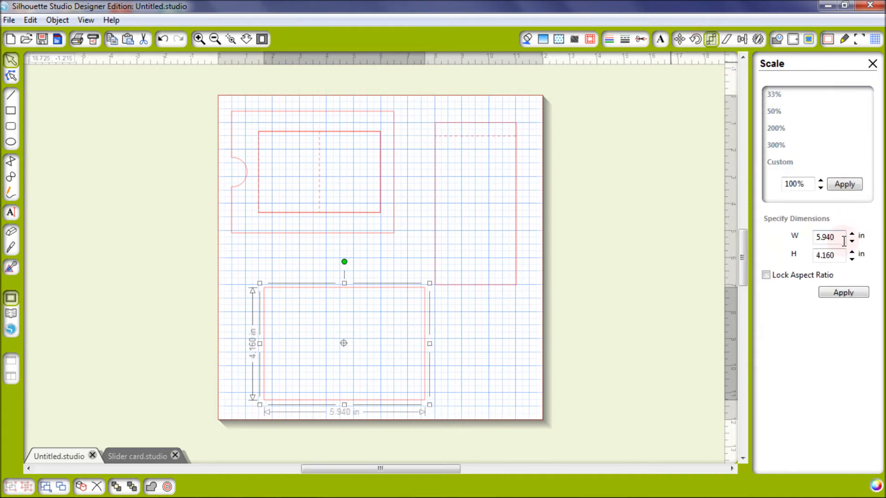
{"action": "left_click_drag", "start_coordinate": [843, 240], "coordinate": [806, 239]}
{"action": "type", "text": "5.5"}
{"action": "key", "text": "Tab"}
{"action": "type", "text": "4"}
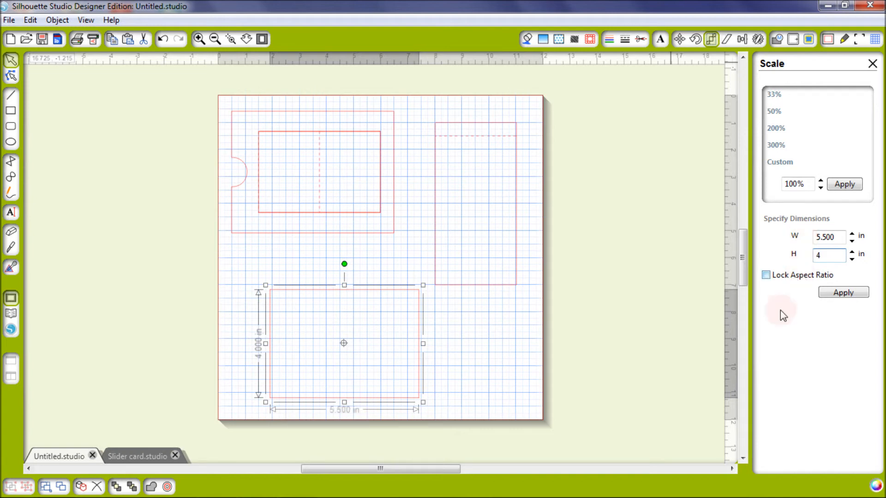
Move the 5.5 by 4 in rectangle over the notched 6 by 4.5 in card.
{"action": "left_click_drag", "start_coordinate": [403, 298], "coordinate": [379, 121]}
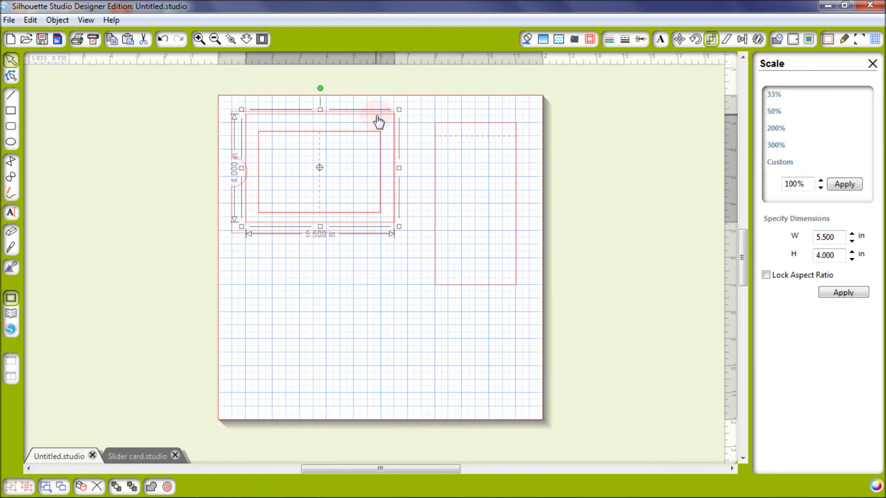
{"action": "left_click_drag", "start_coordinate": [378, 121], "coordinate": [376, 247]}
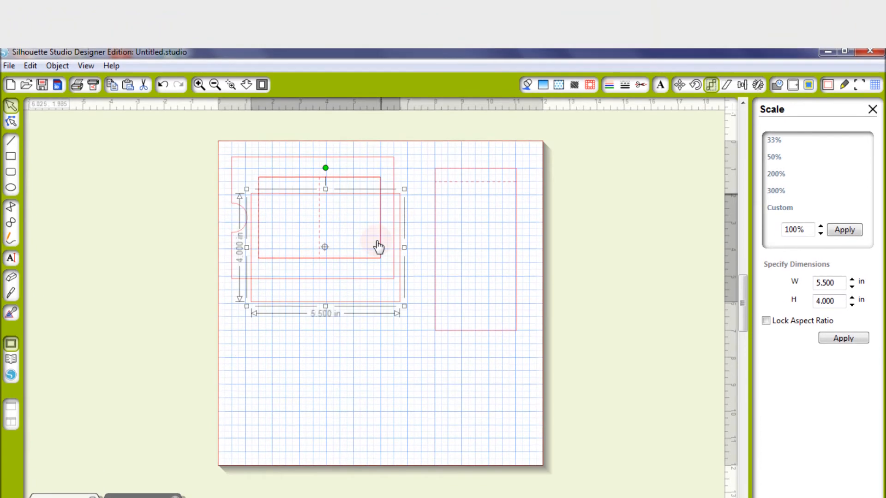